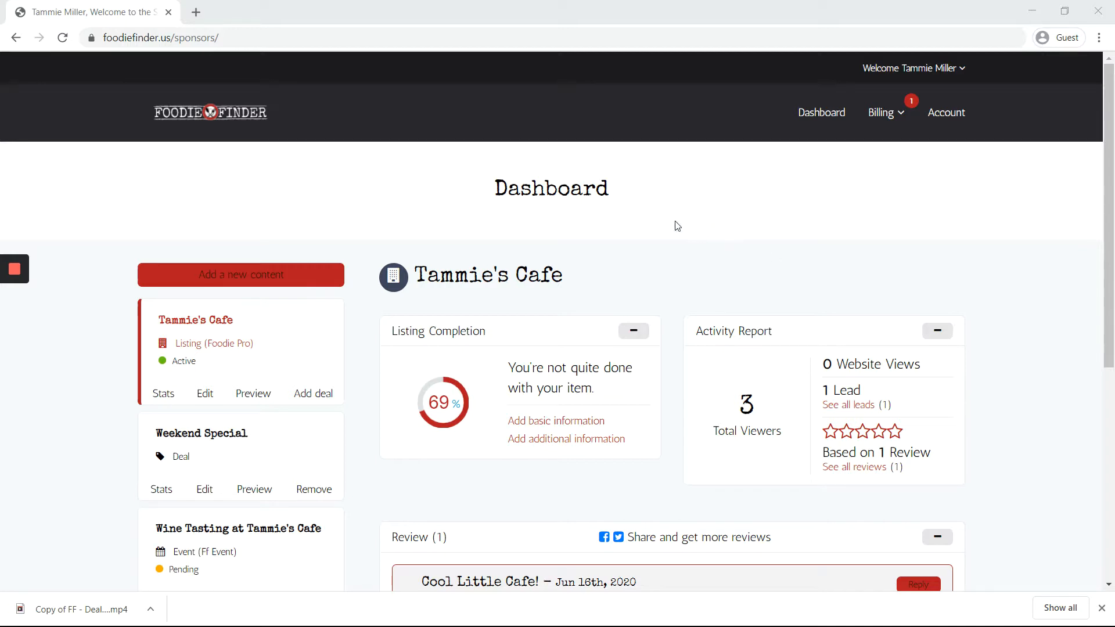
Start adding a new article from the sponsor dashboard's new content options.
left_click(653, 192)
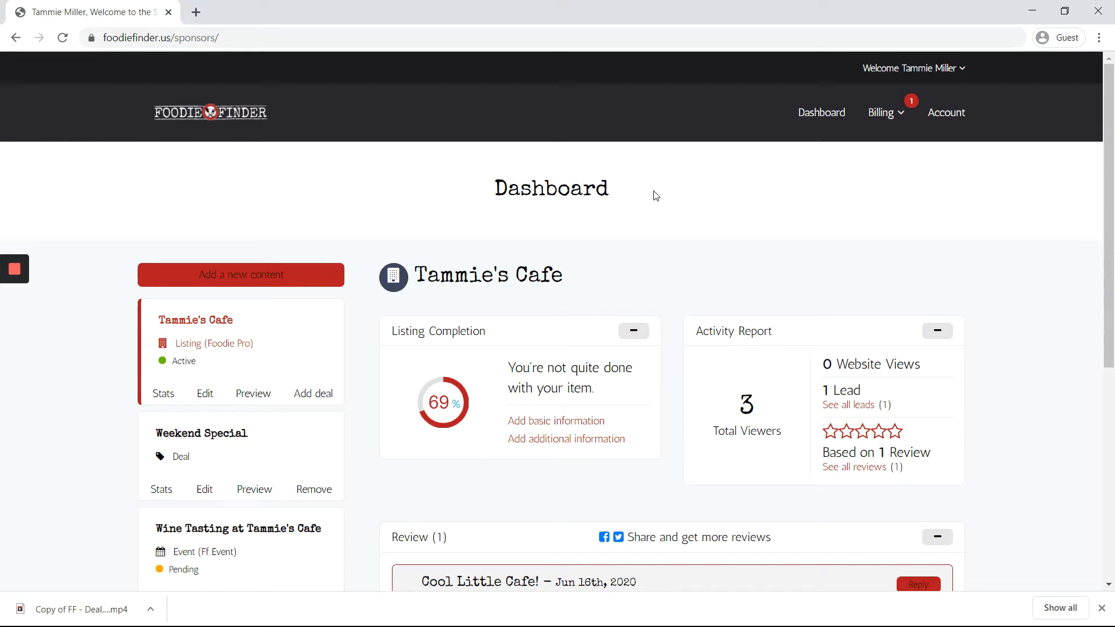
left_click(618, 205)
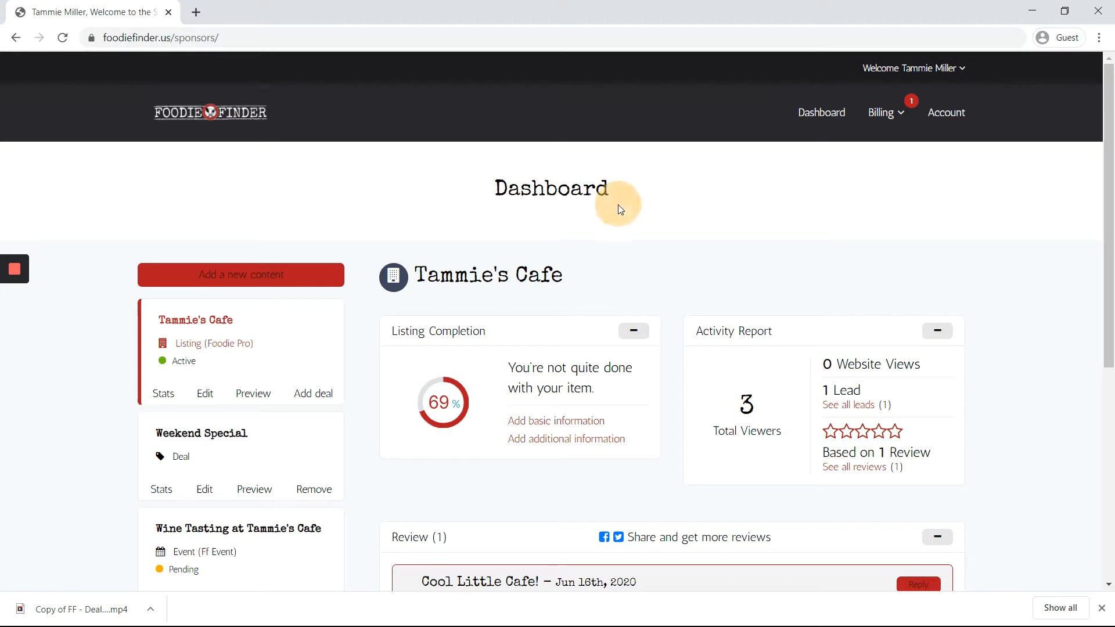
left_click(120, 266)
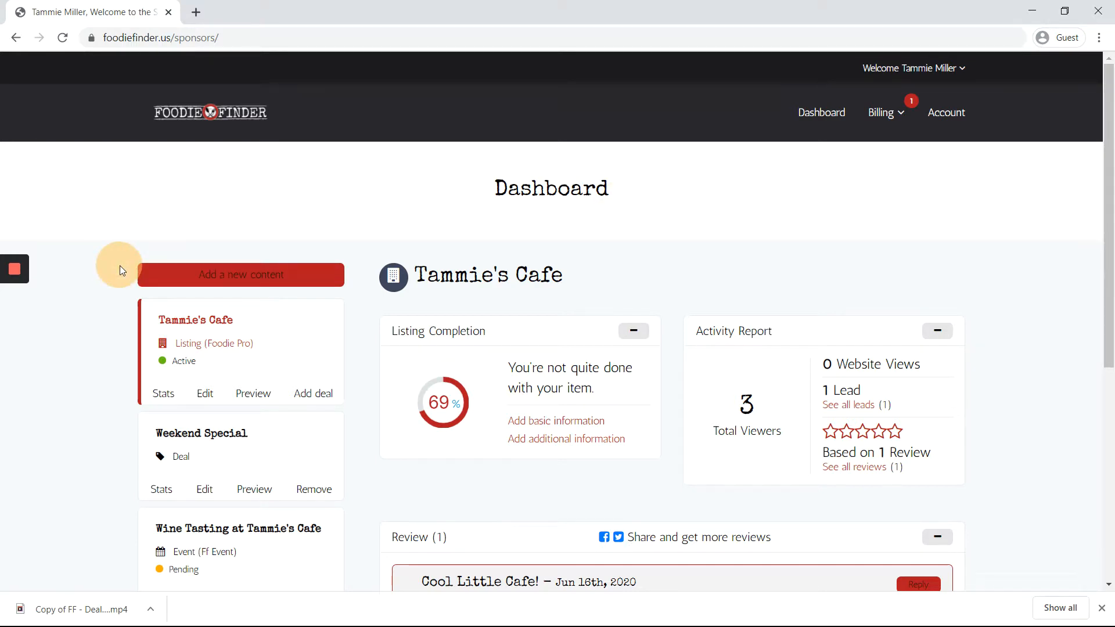
left_click(244, 284)
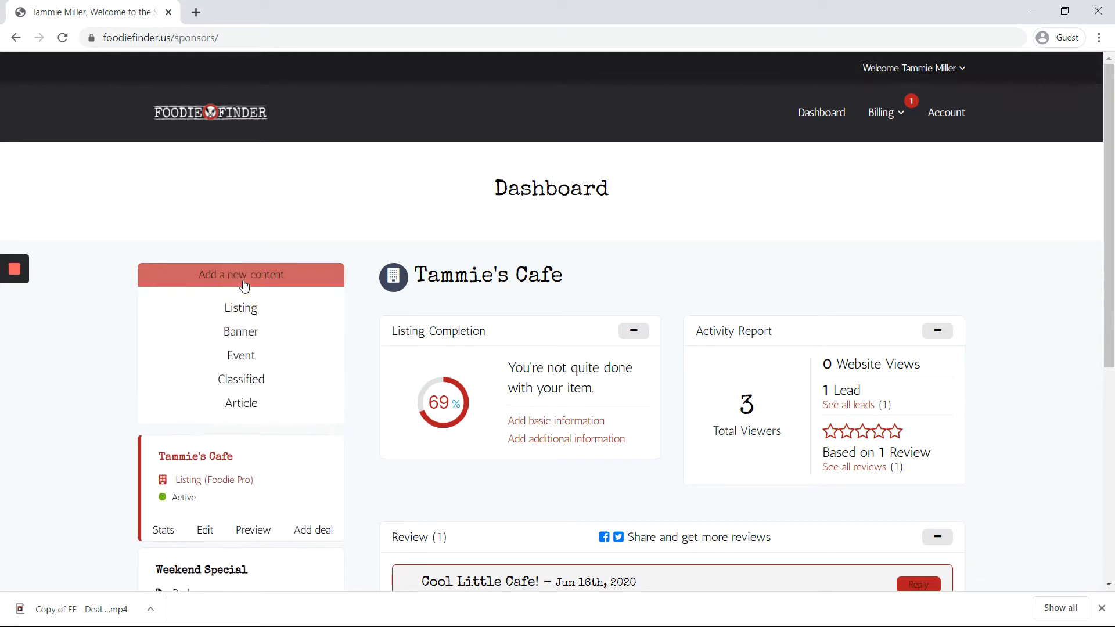
left_click(240, 410)
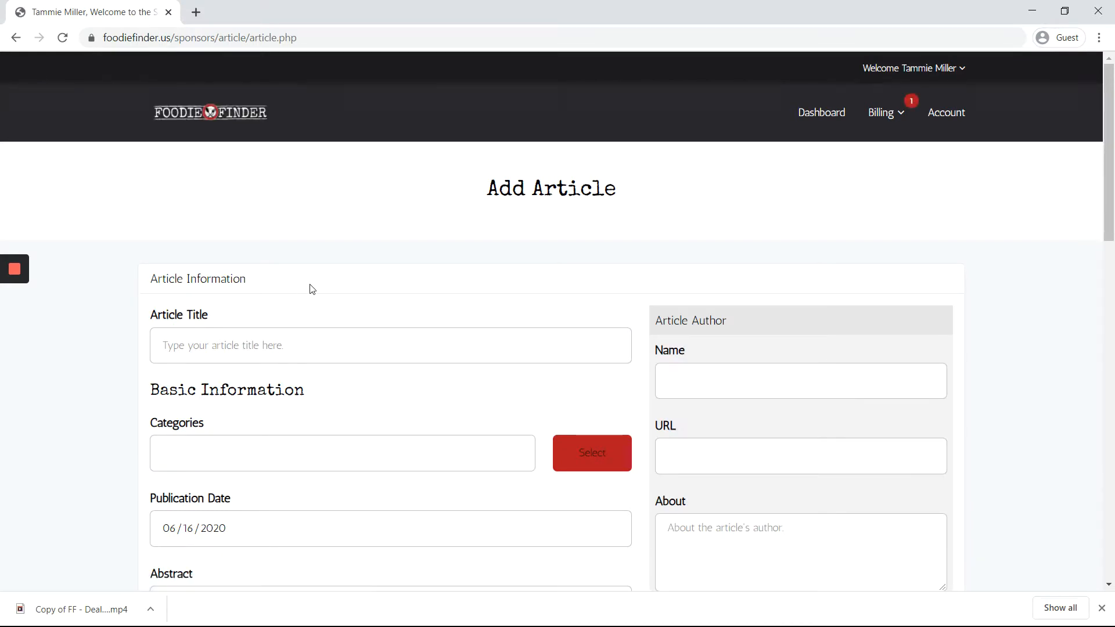
Enter the article title "Tammie's Cafe - more than just soups and sandwiches".
scroll(303, 295, "down", 1)
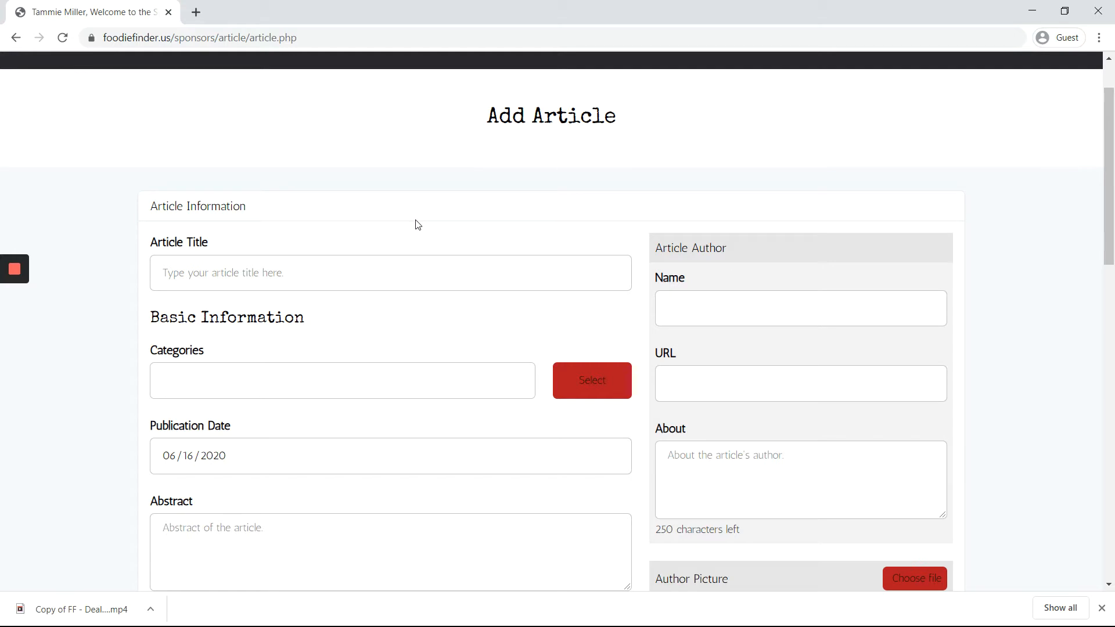
left_click(217, 276)
type("Tammie's Cafe - more ")
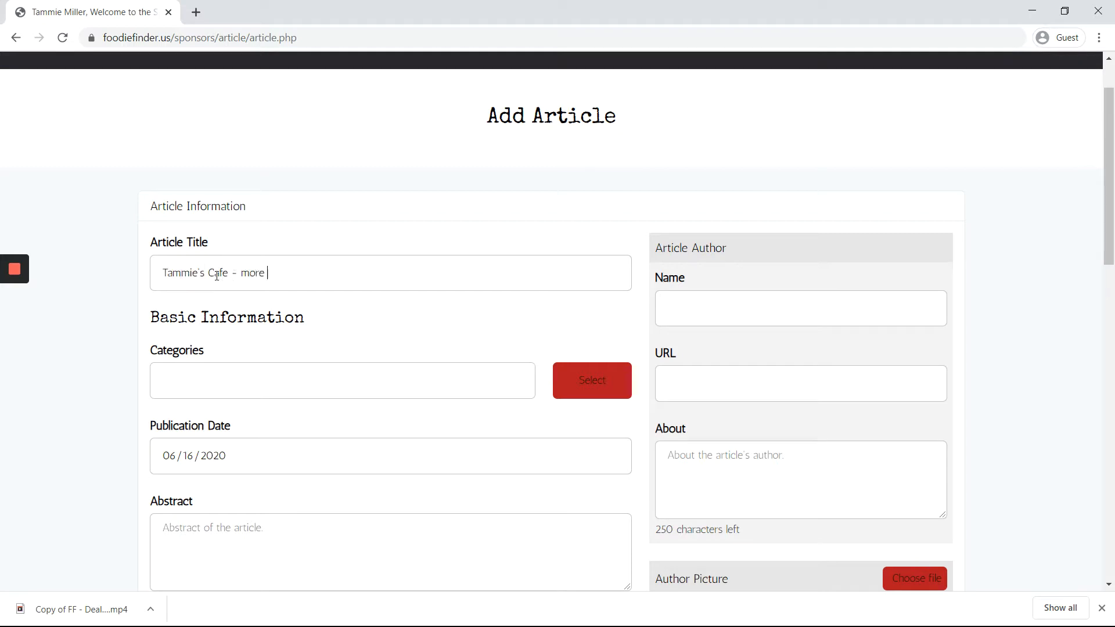
type("than just soups and sandwiches")
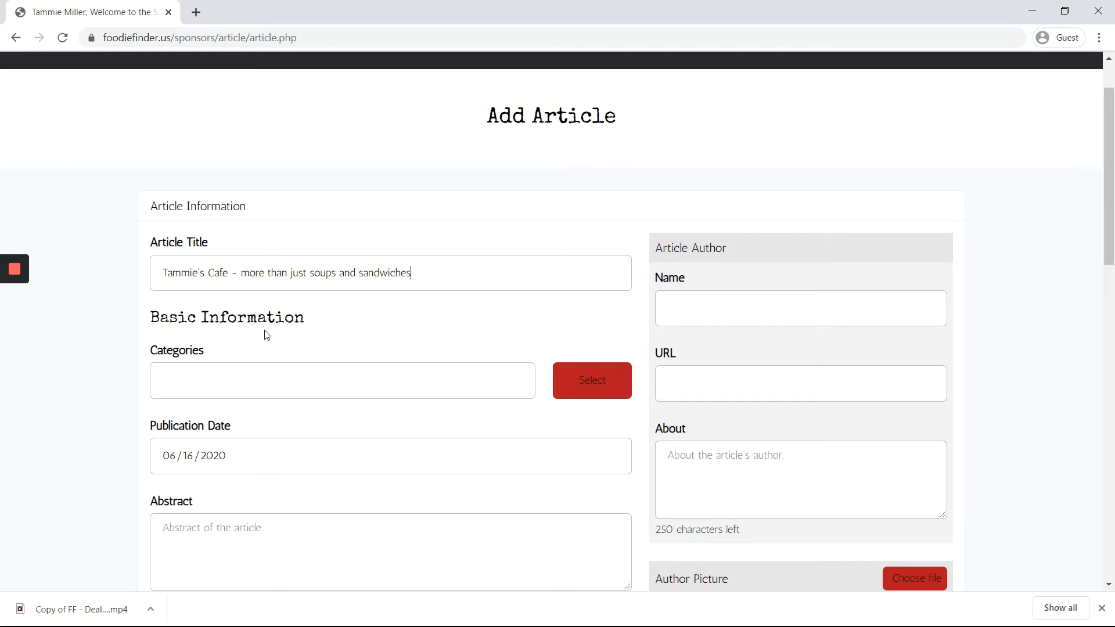
Assign the article to the Food category and confirm the category selection.
left_click(280, 326)
left_click(583, 355)
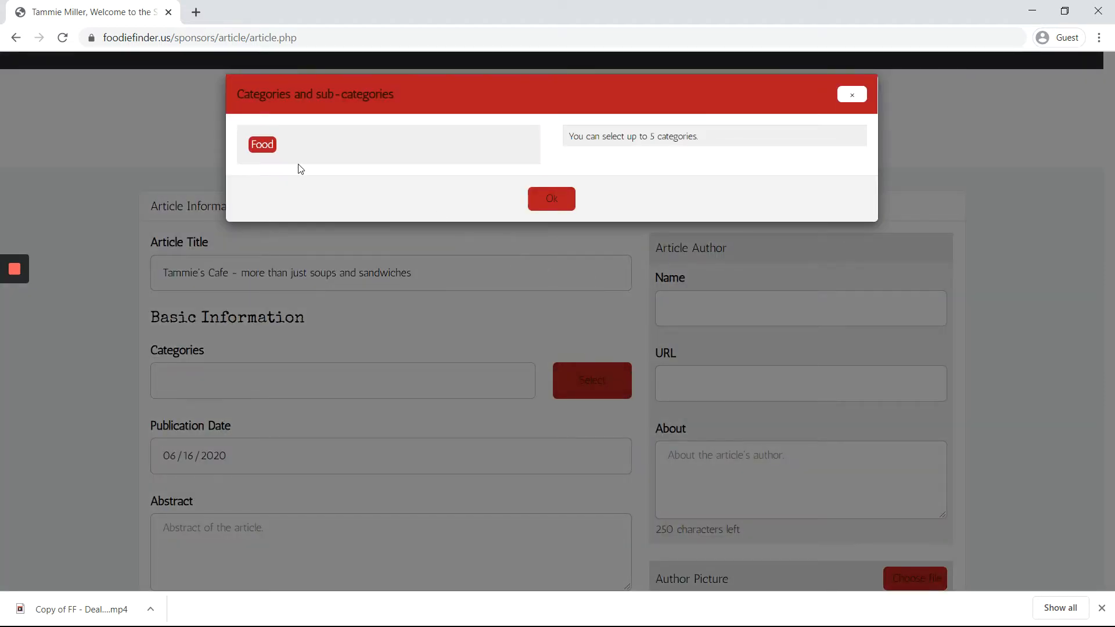
left_click(268, 146)
left_click(545, 226)
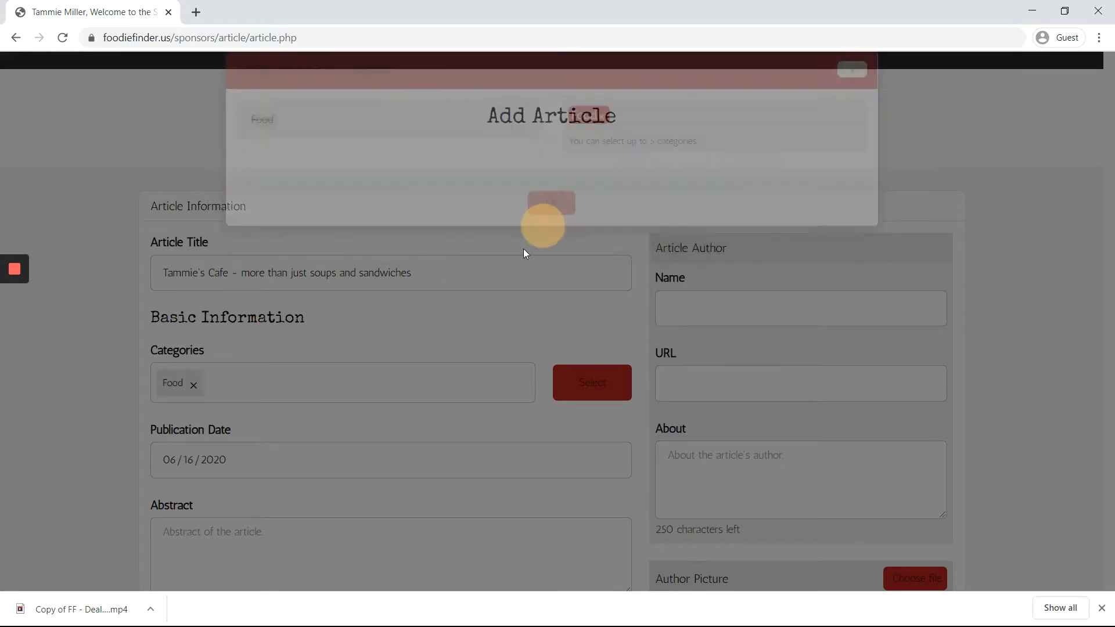
Copy the article title into the Abstract field as the article's summary.
scroll(341, 399, "down", 1)
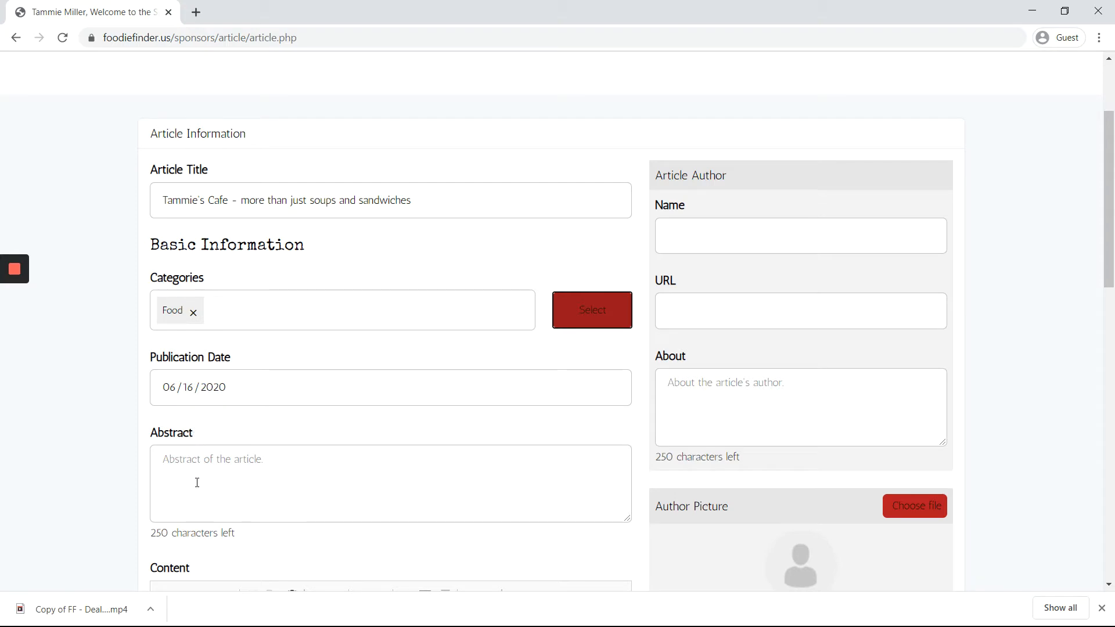
scroll(197, 482, "down", 1)
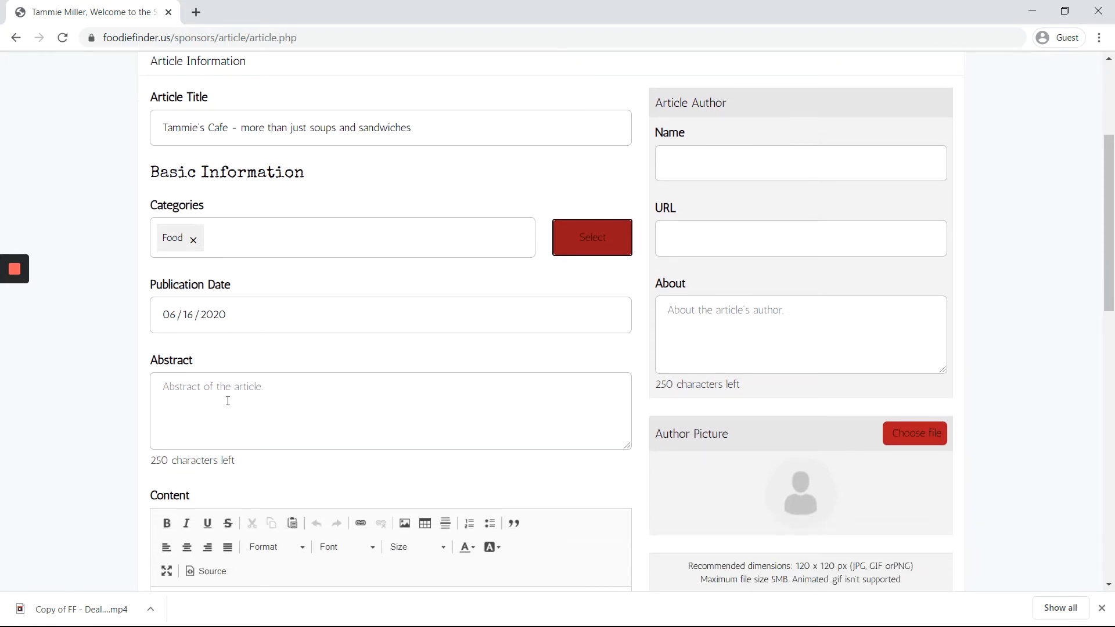
triple_click(296, 123)
key("ctrl+c")
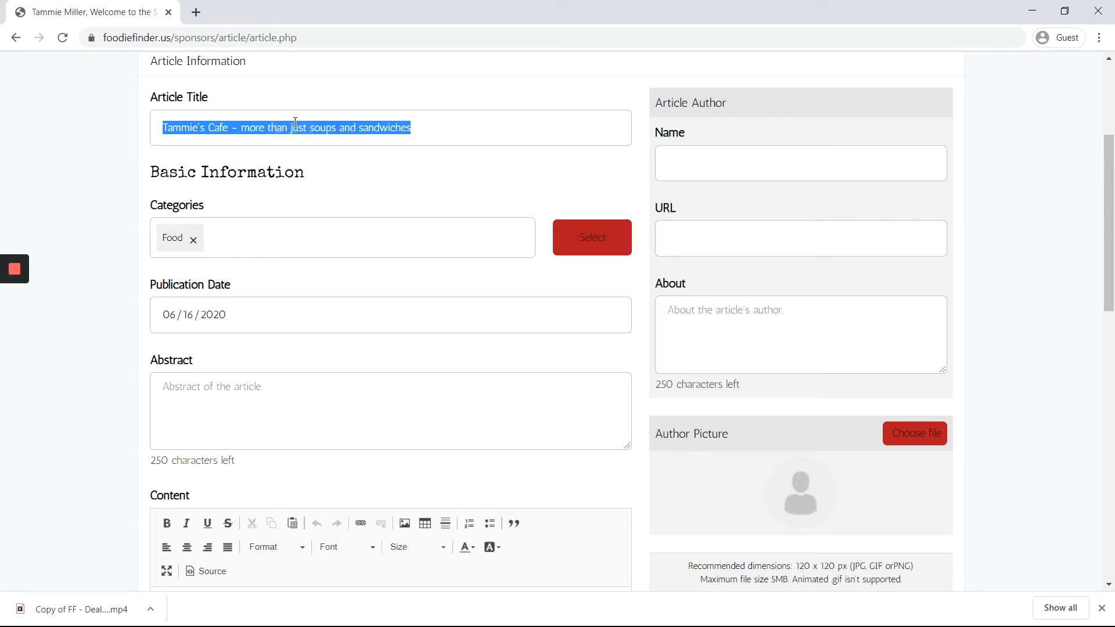
left_click(215, 404)
key("ctrl+v")
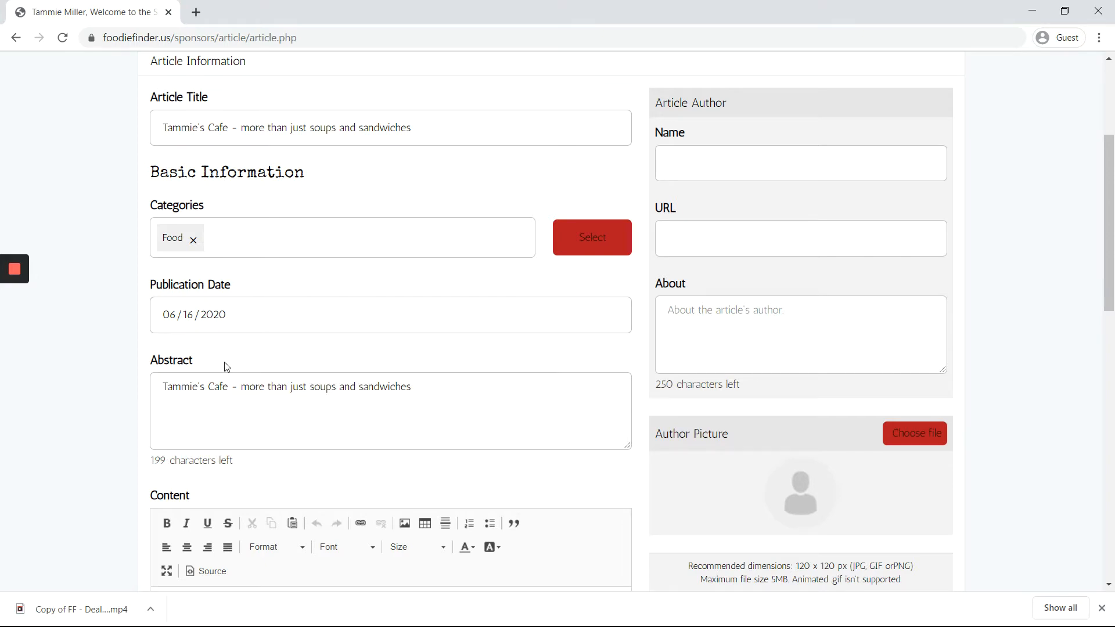
Paste the prepared article text about Carr's BBQ and Market into the Content editor.
scroll(227, 366, "down", 5)
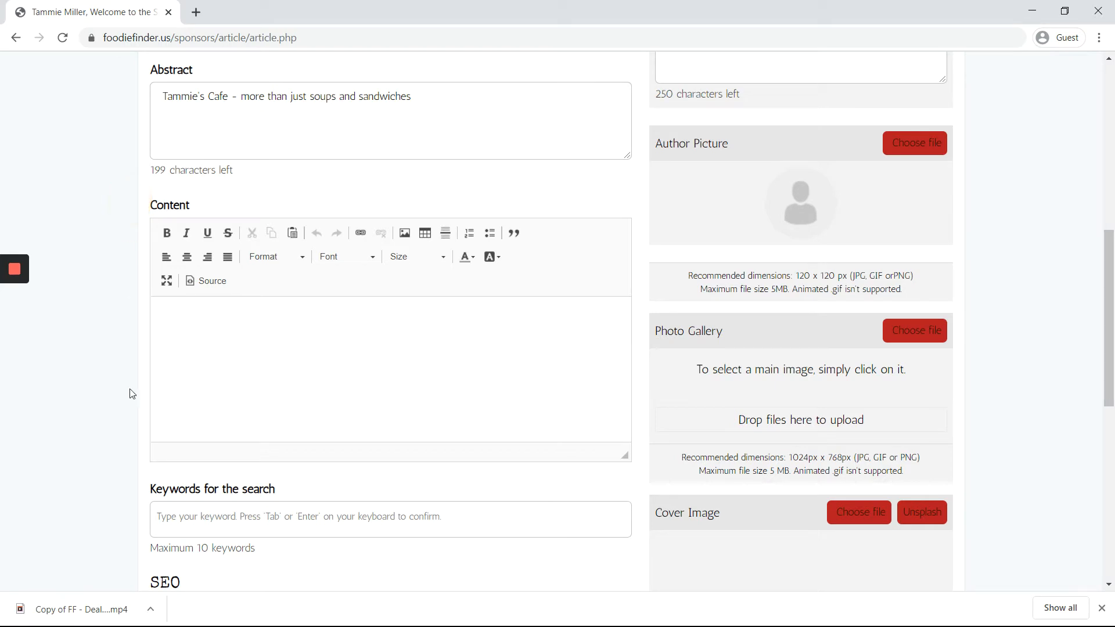
left_click(177, 320)
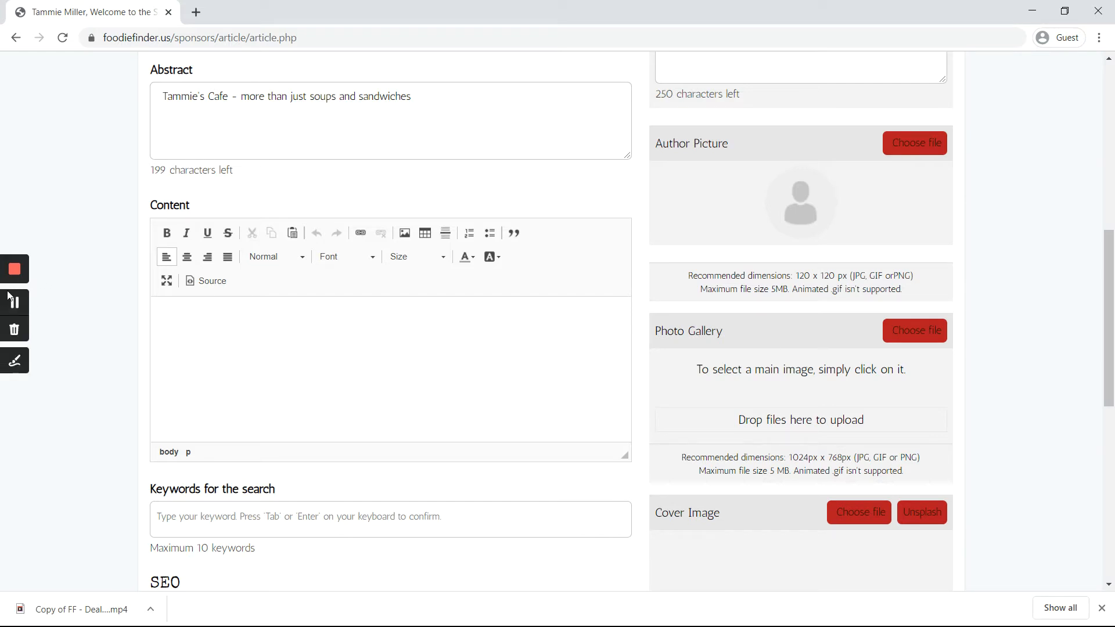
left_click(16, 303)
left_click(174, 311)
key("ctrl+v")
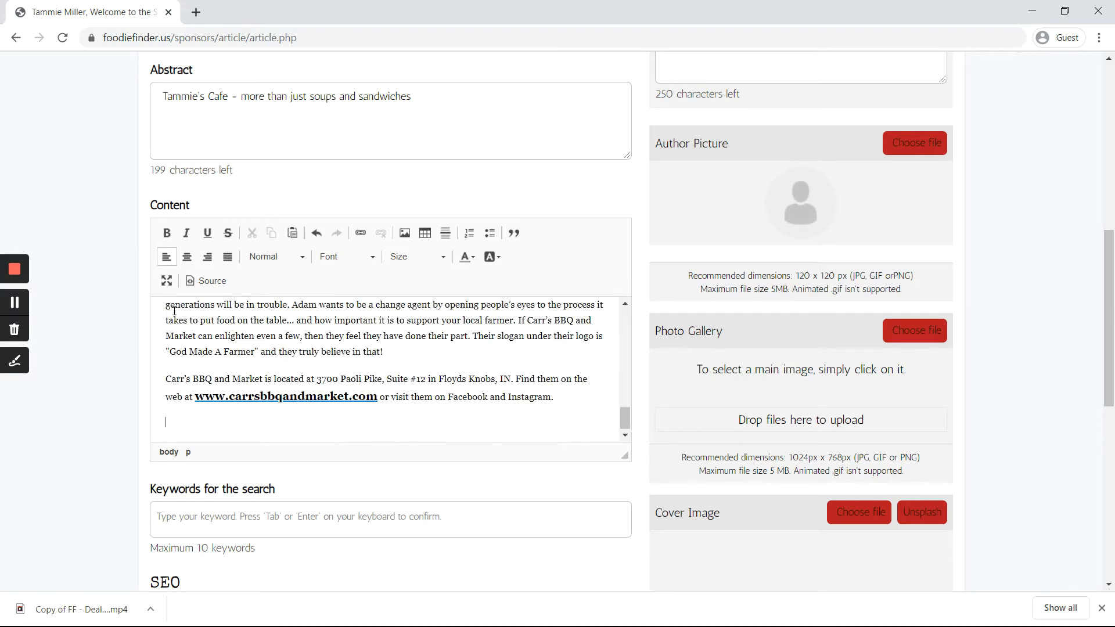
Review the pasted article text from its beginning and look at the editor's formatting options, including the font sizes.
scroll(277, 328, "up", 3)
scroll(277, 328, "up", 8)
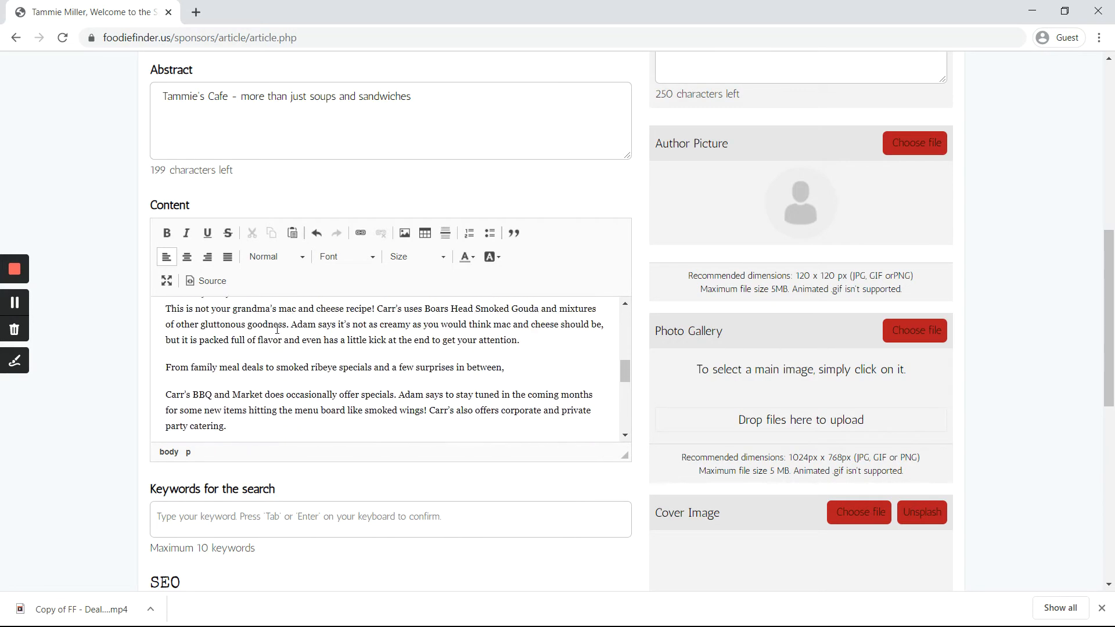
scroll(267, 350, "up", 3)
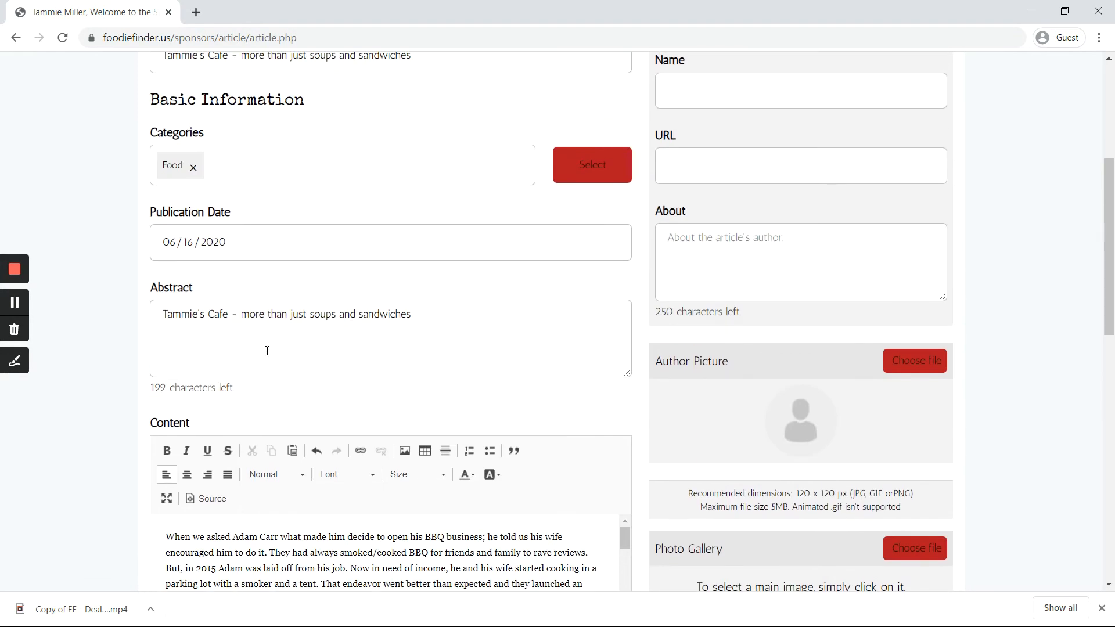
scroll(305, 396, "down", 2)
scroll(224, 422, "down", 2)
scroll(224, 422, "up", 2)
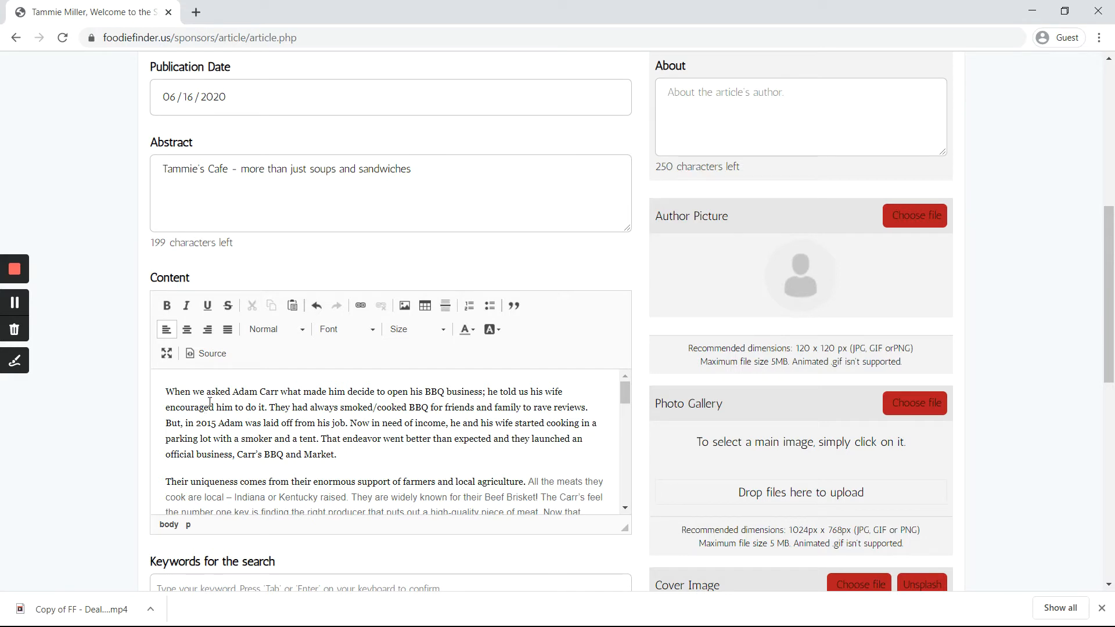
left_click(147, 306)
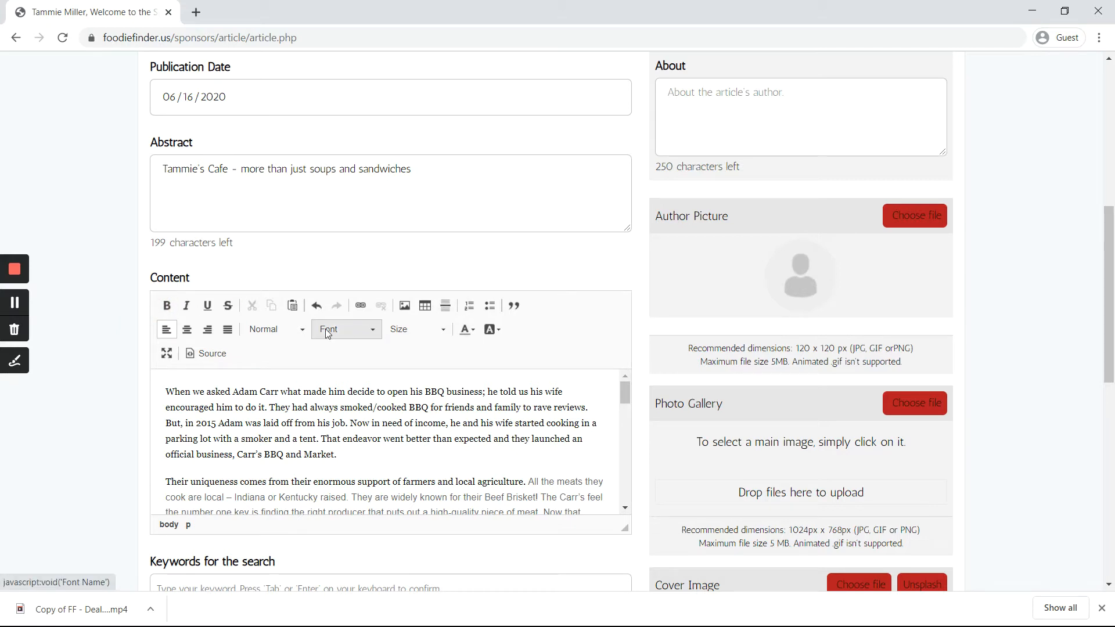
left_click(430, 329)
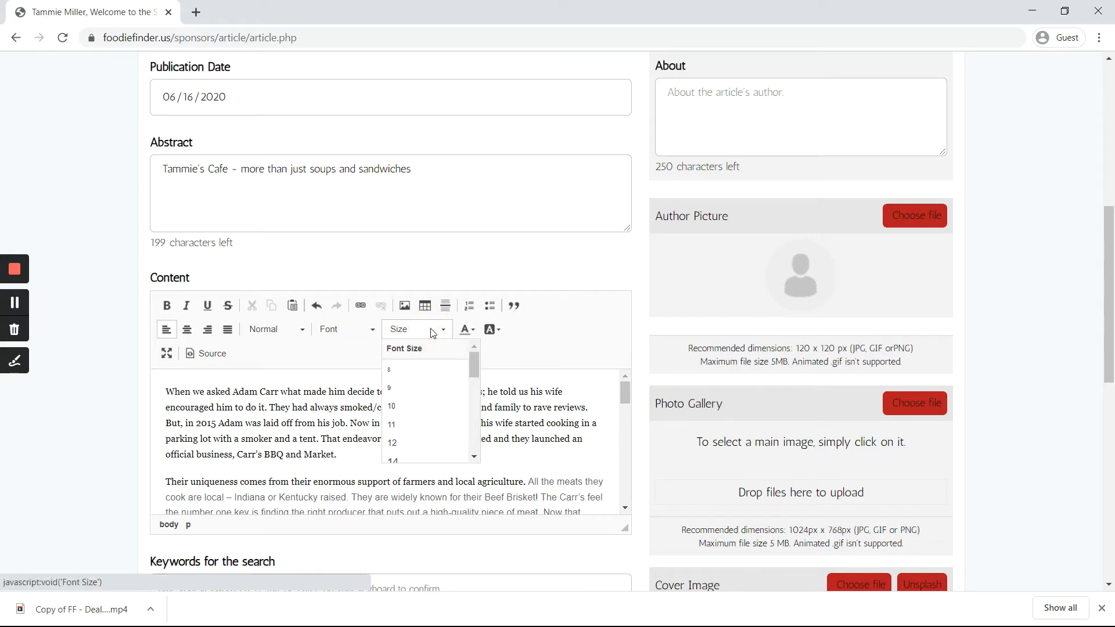
left_click(370, 353)
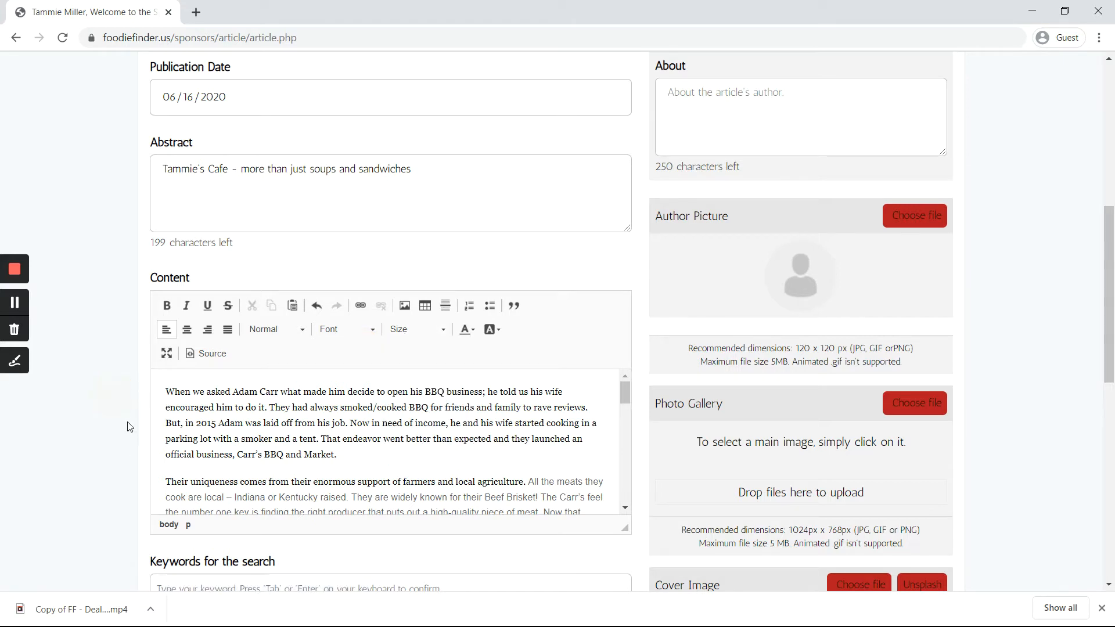
Add "Tammie's Cafe article" as a search keyword for the article.
scroll(129, 427, "down", 2)
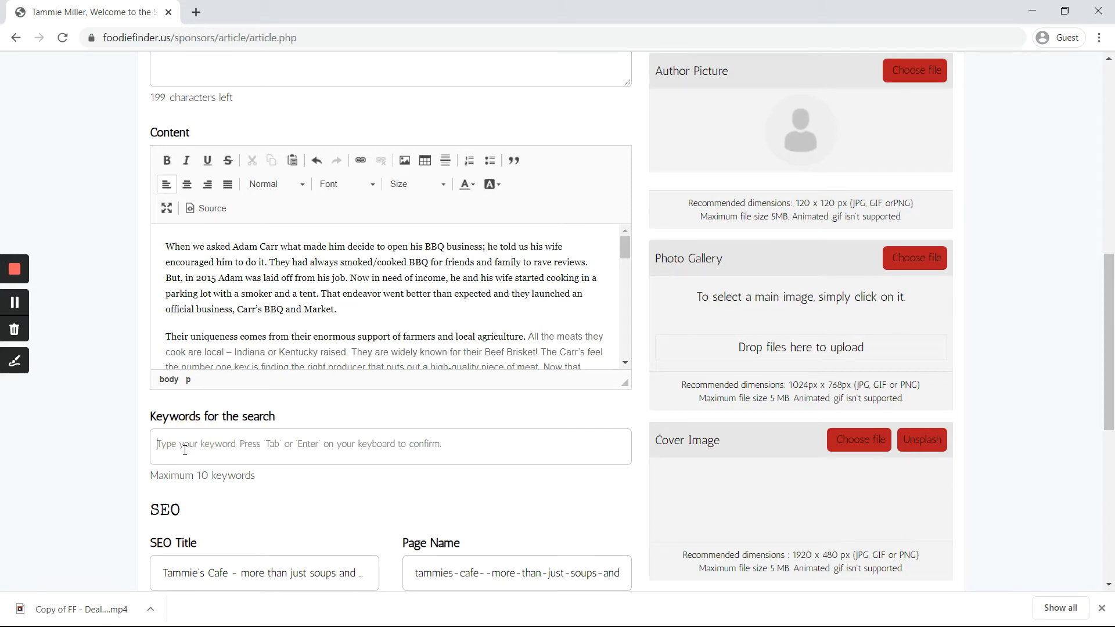
type("Tammie's ")
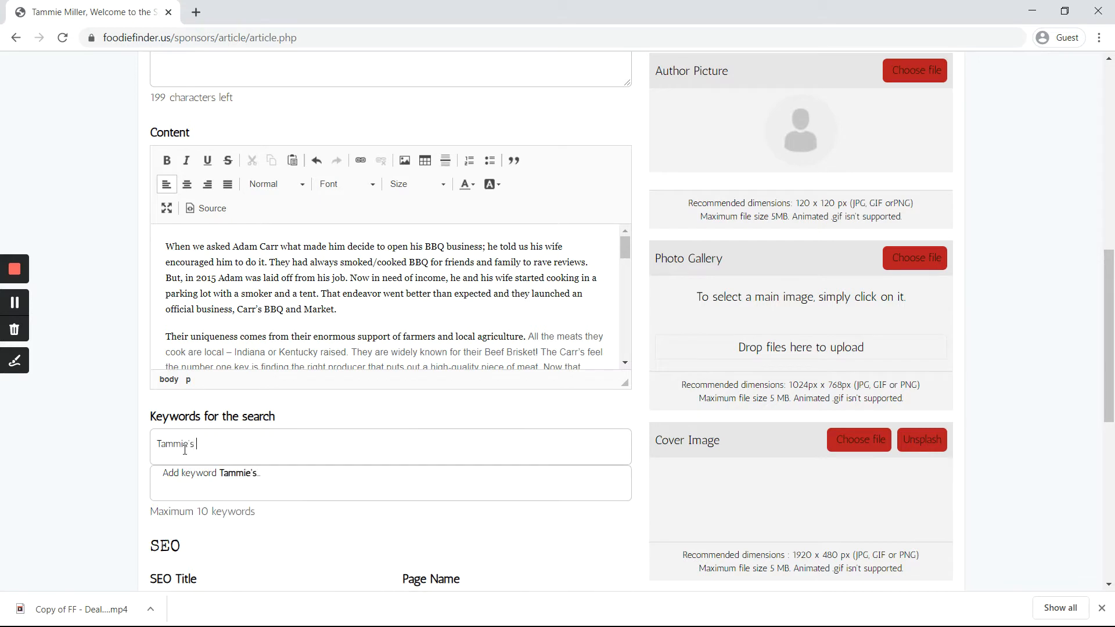
type("Cafe article")
key("Return")
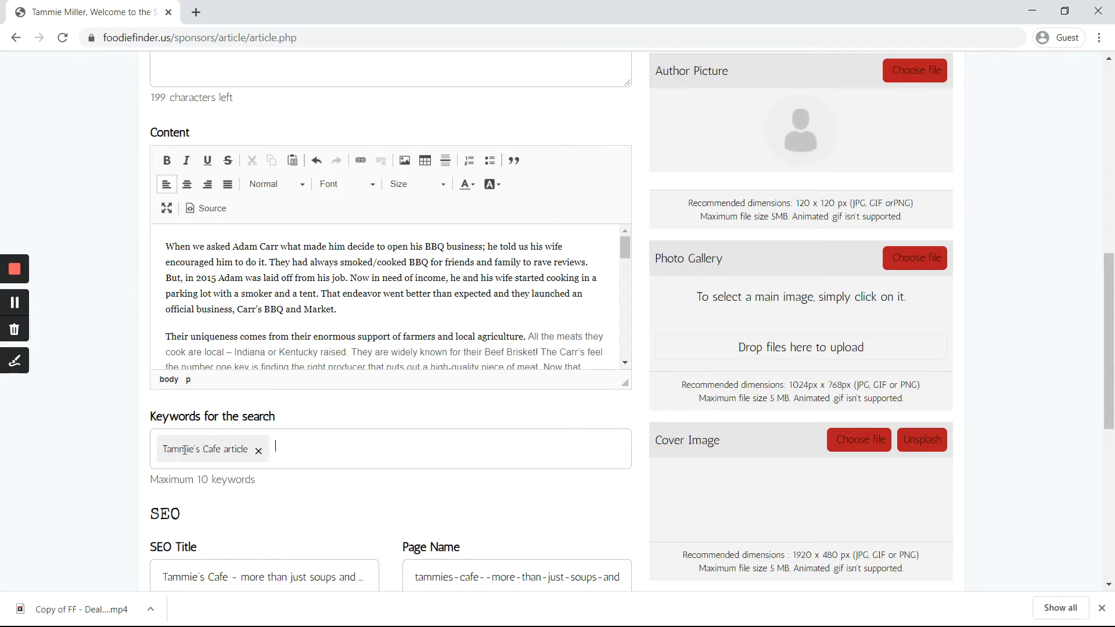
Add "cafe article" and "food article" as further search keywords.
left_click(137, 476)
left_click(307, 447)
type("care")
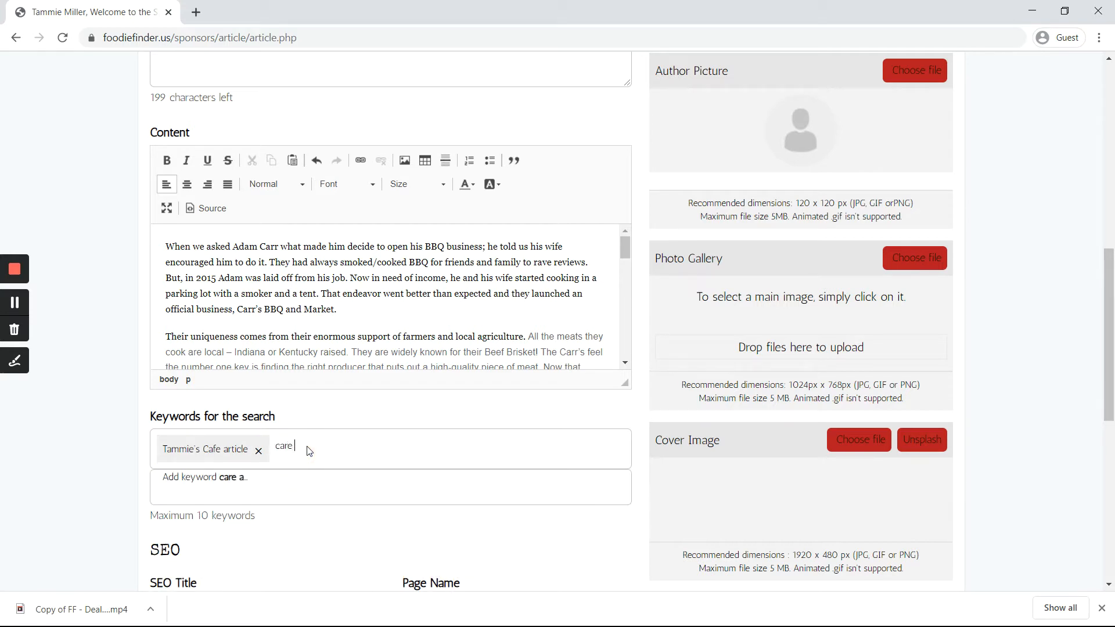
key("BackSpace")
key("BackSpace")
type("fe article")
key("Return")
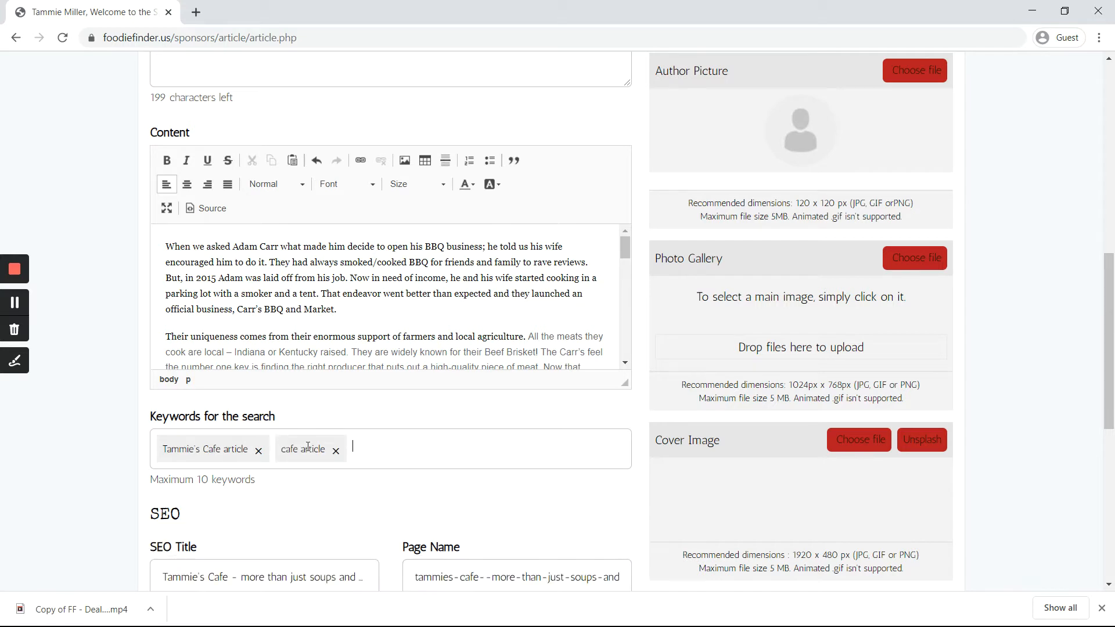
type("food article")
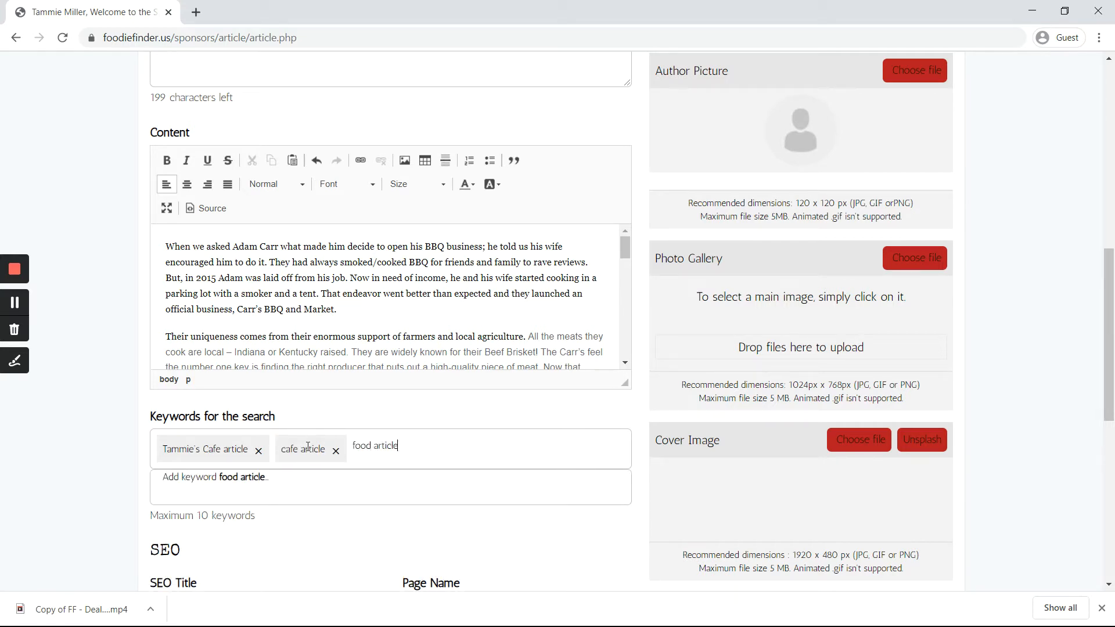
key("Return")
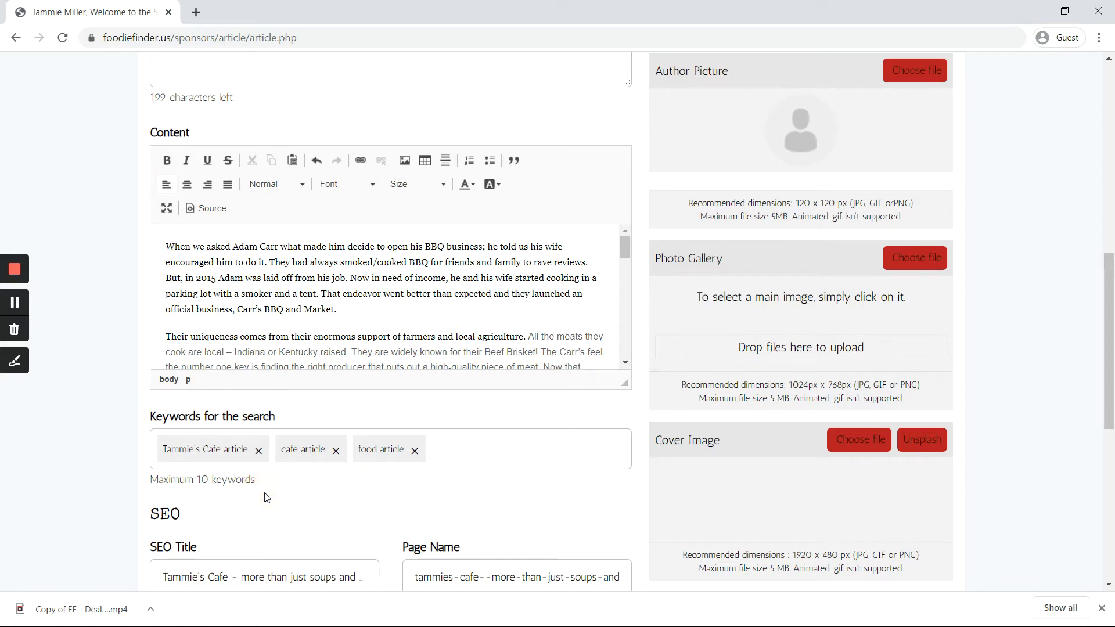
Add "Tammie's Cafe article" as an SEO keyword for the article.
scroll(267, 497, "down", 3)
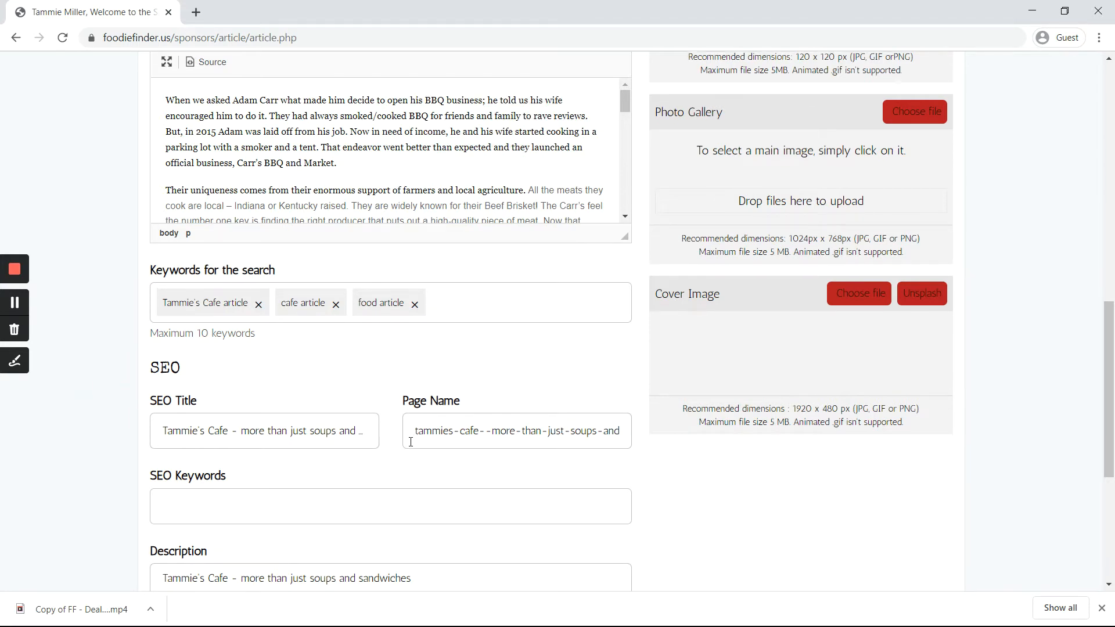
scroll(395, 418, "down", 3)
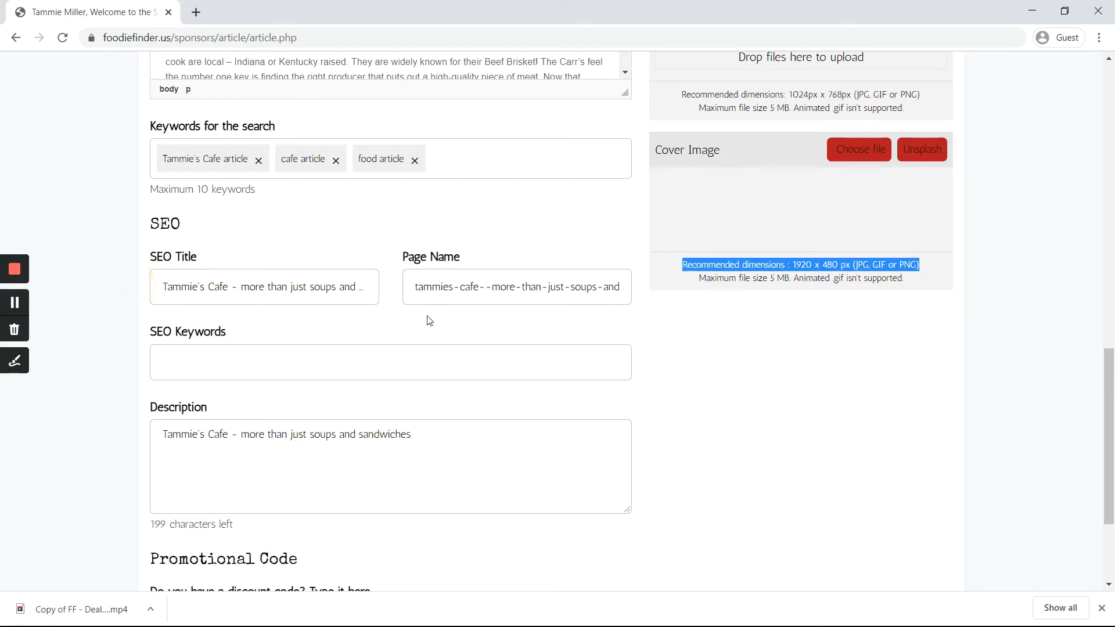
left_click(384, 248)
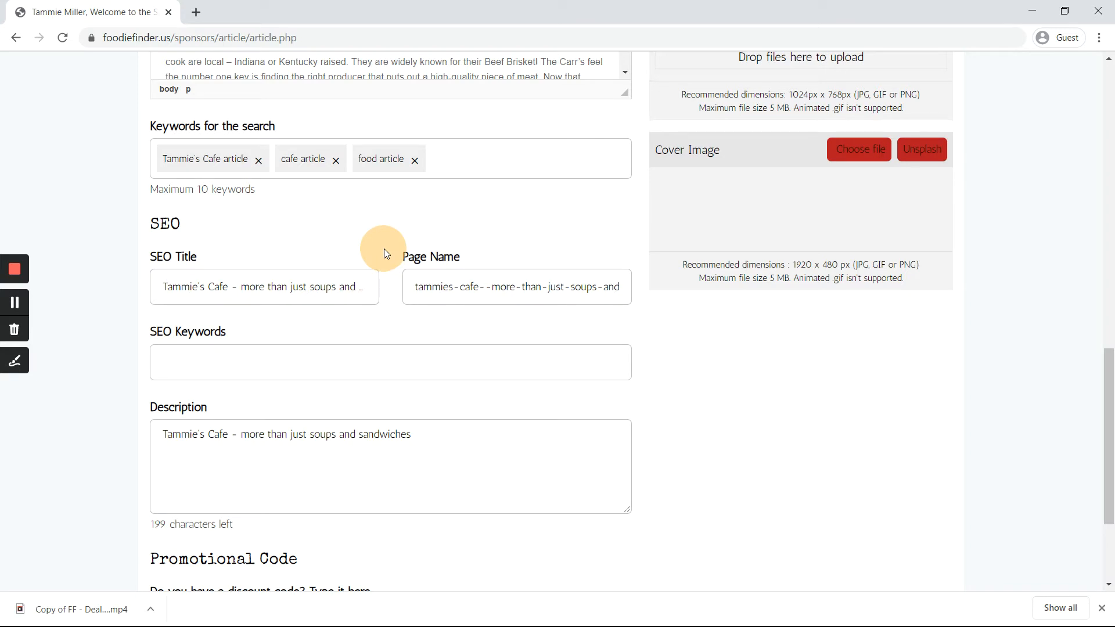
left_click(144, 337)
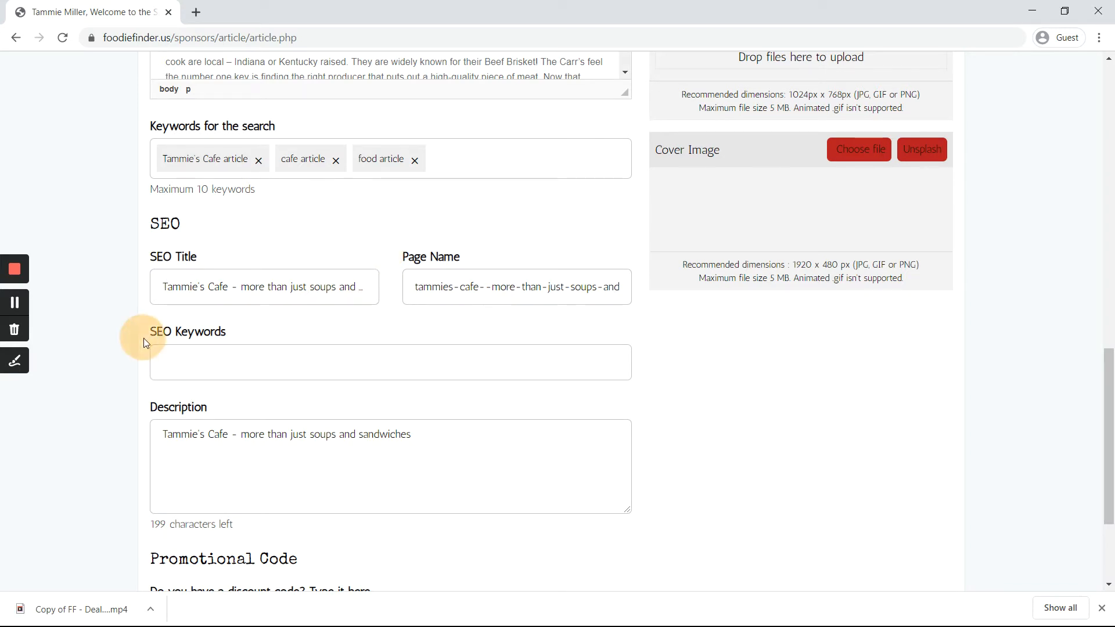
left_click(188, 369)
type("Tamm")
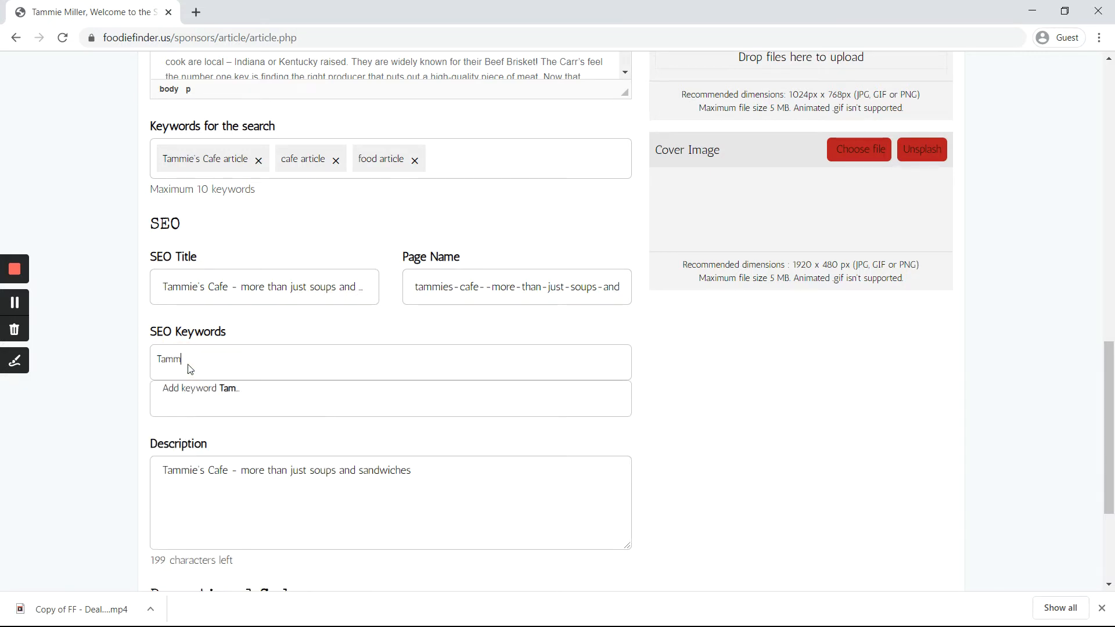
type("ie's Cafe article")
key("Return")
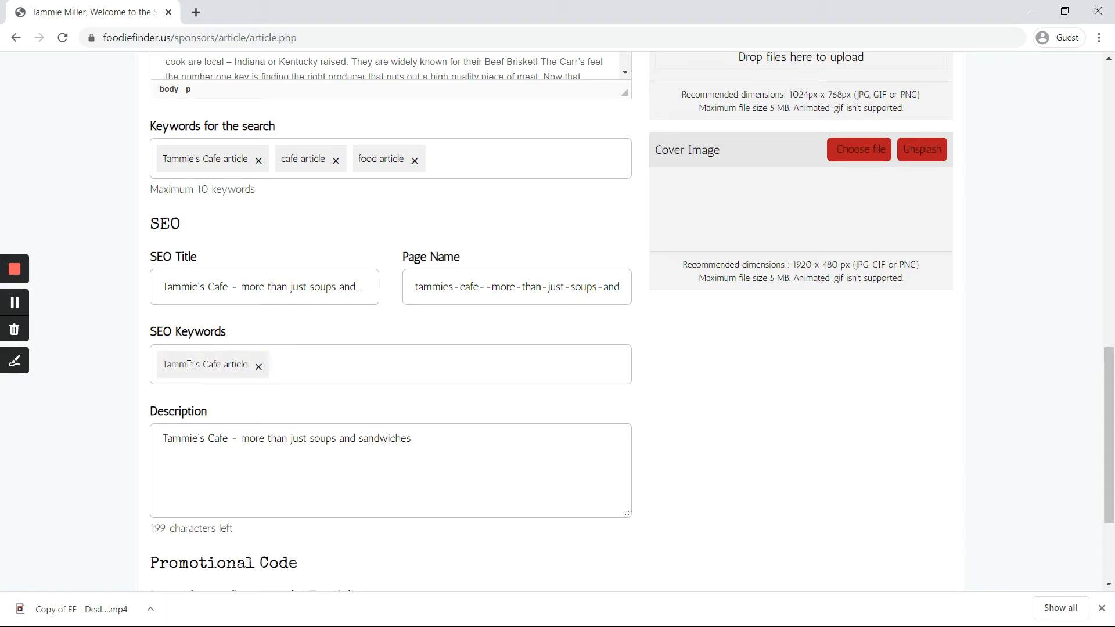
Add "Tammie's cafe food" and "Tammie's Cafe soups and sandwiches" as further SEO keywords.
type("Tammi")
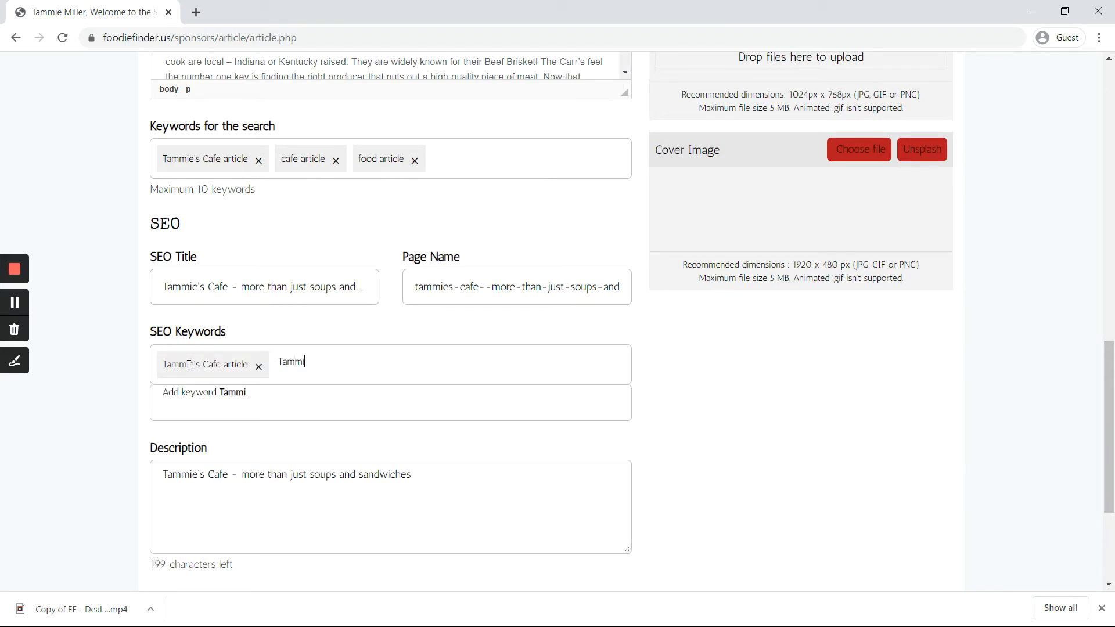
type("e's cafe food")
key("Return")
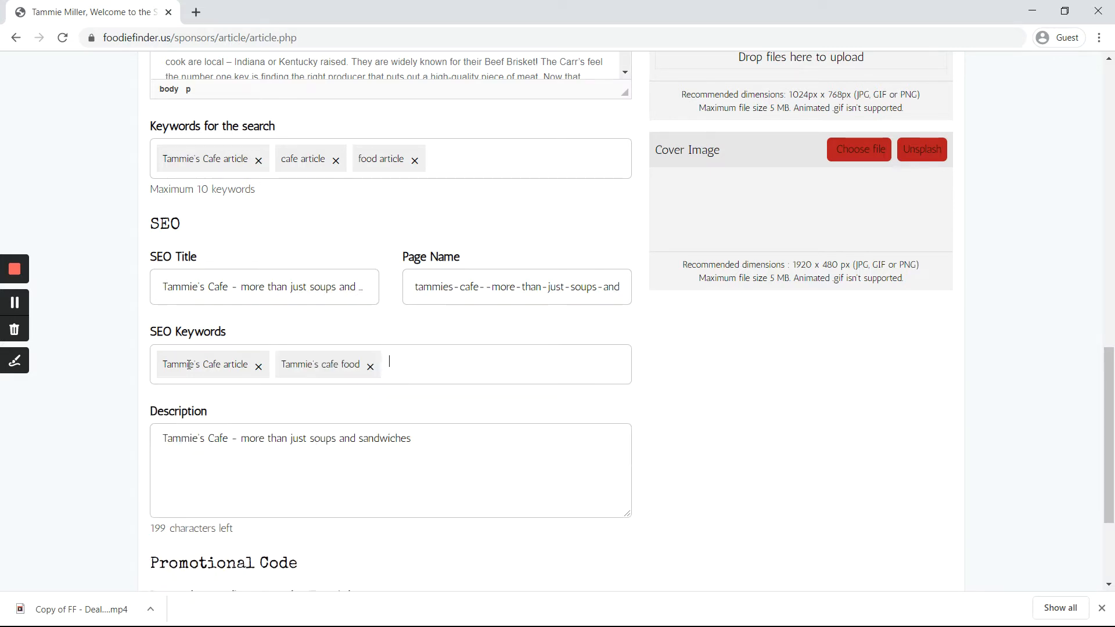
type("Tammie's C")
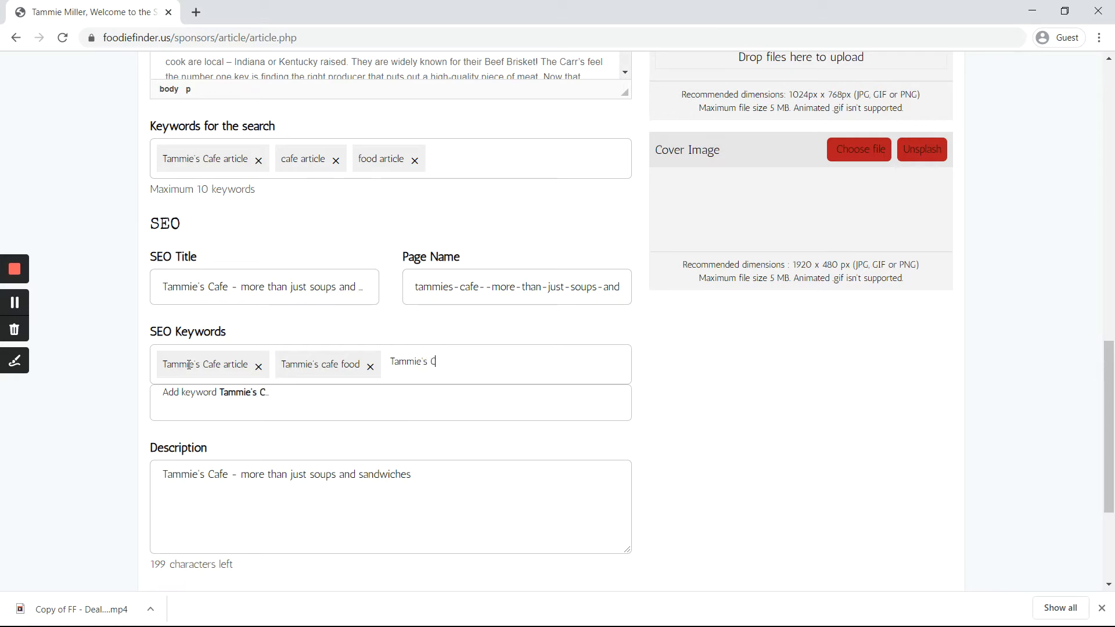
type("are soups and san")
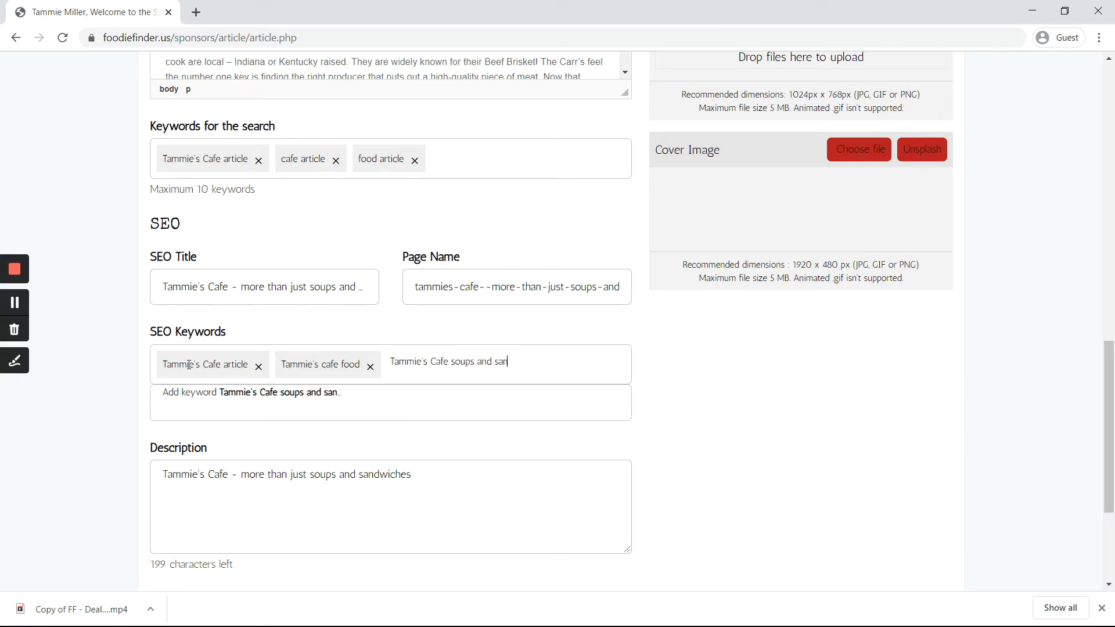
type("dwiches")
key("Return")
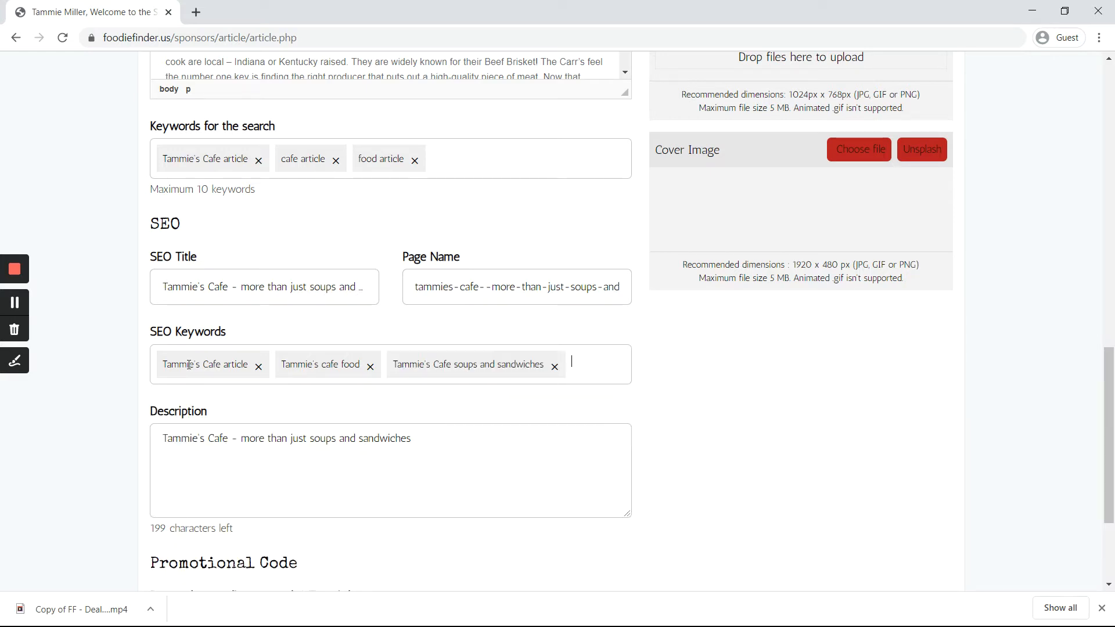
Review the SEO description and the rest of the article form, including the author details, author picture and photo gallery sections.
left_click(241, 476)
scroll(219, 465, "down", 1)
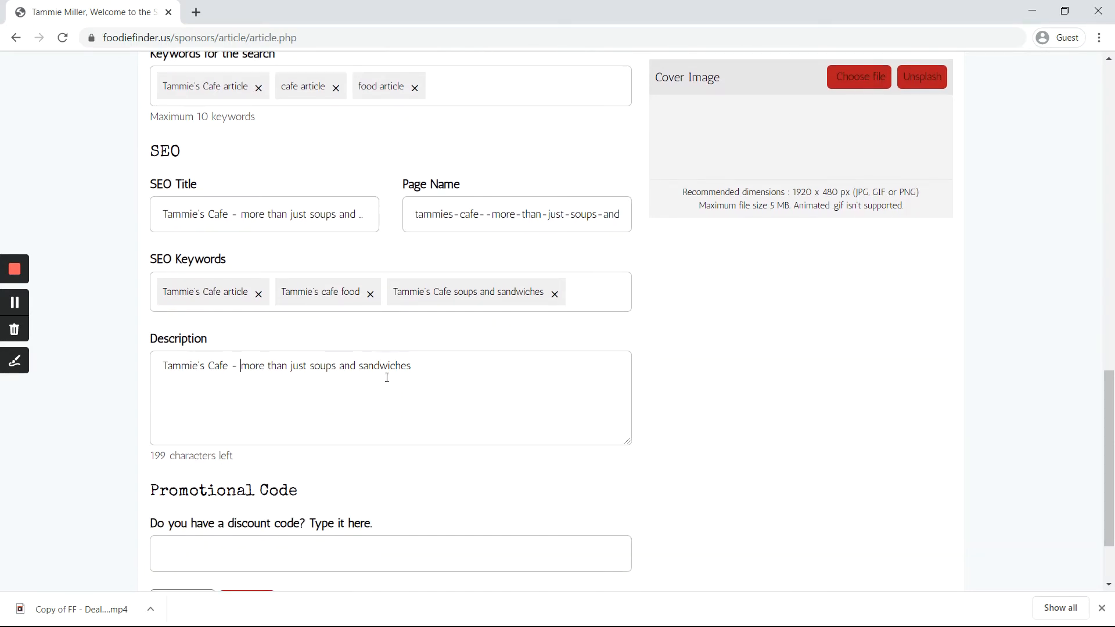
left_click(431, 371)
left_click(140, 152)
scroll(499, 300, "up", 1)
scroll(500, 300, "up", 11)
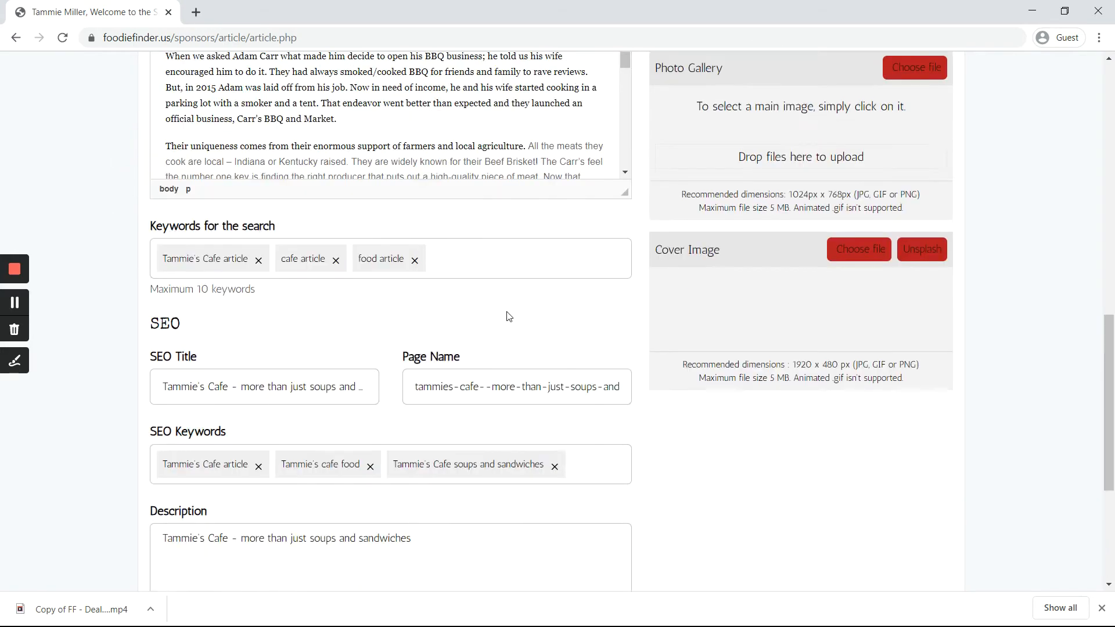
scroll(777, 151, "up", 3)
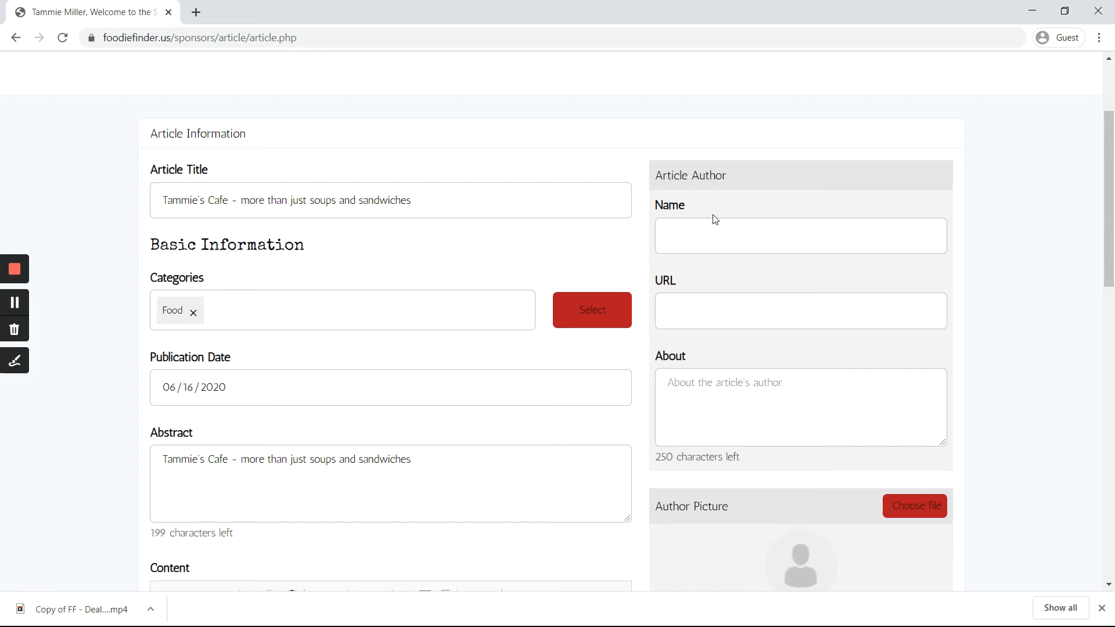
scroll(710, 220, "down", 1)
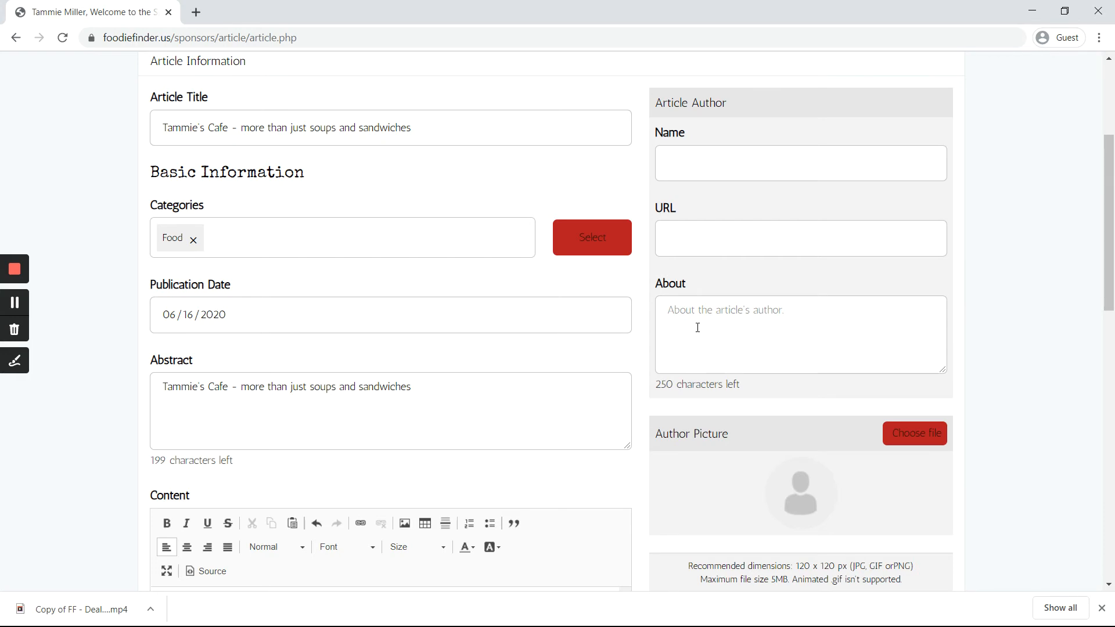
scroll(697, 328, "down", 1)
scroll(700, 321, "down", 1)
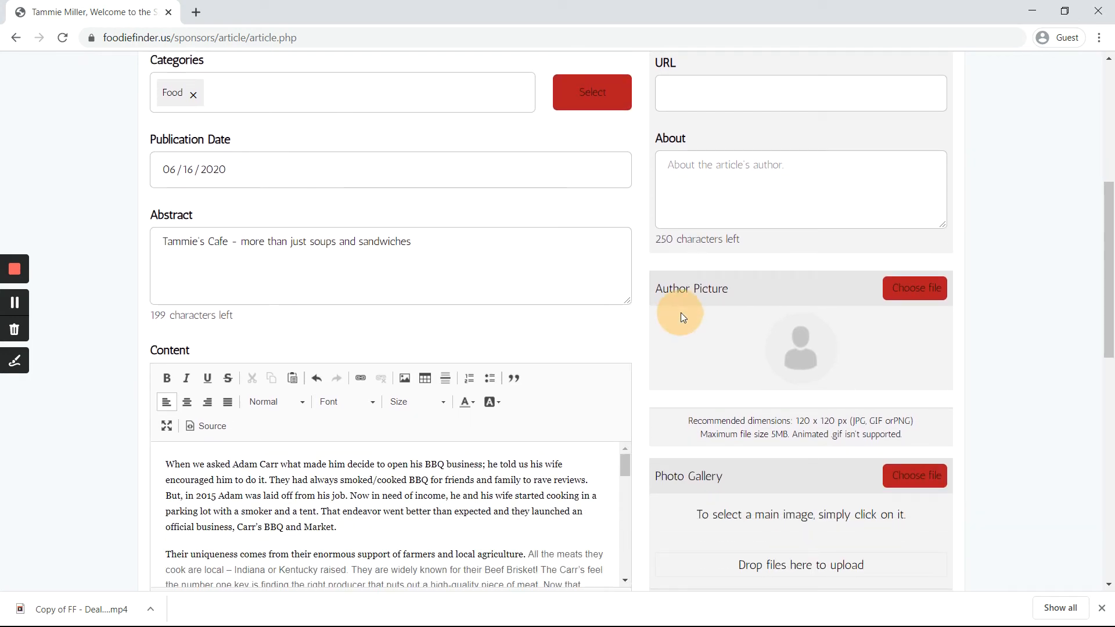
scroll(680, 311, "down", 5)
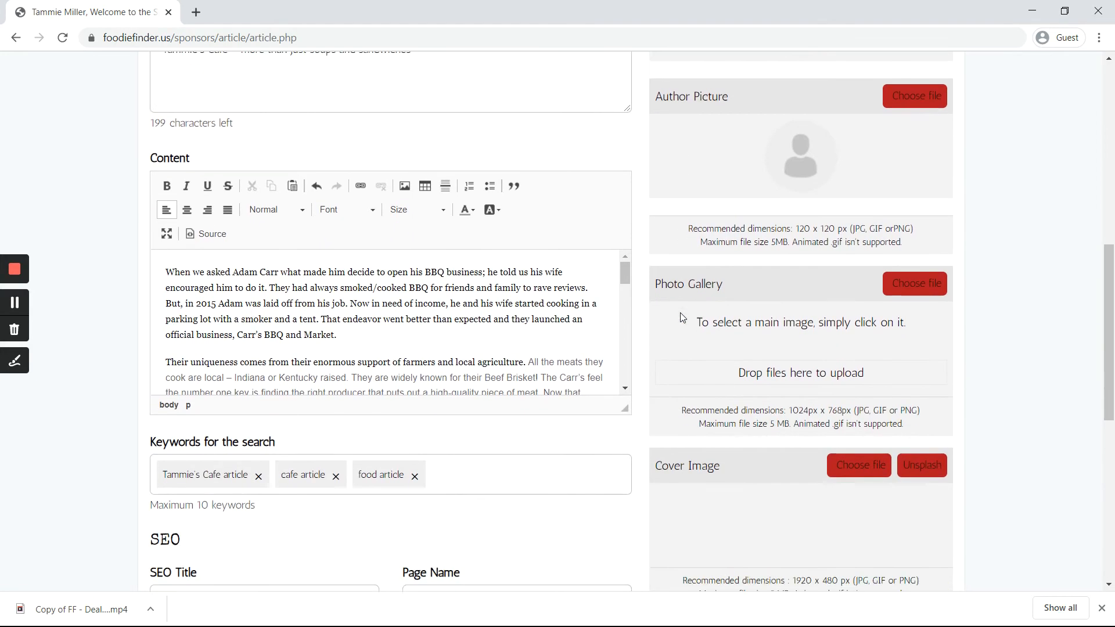
left_click(659, 192)
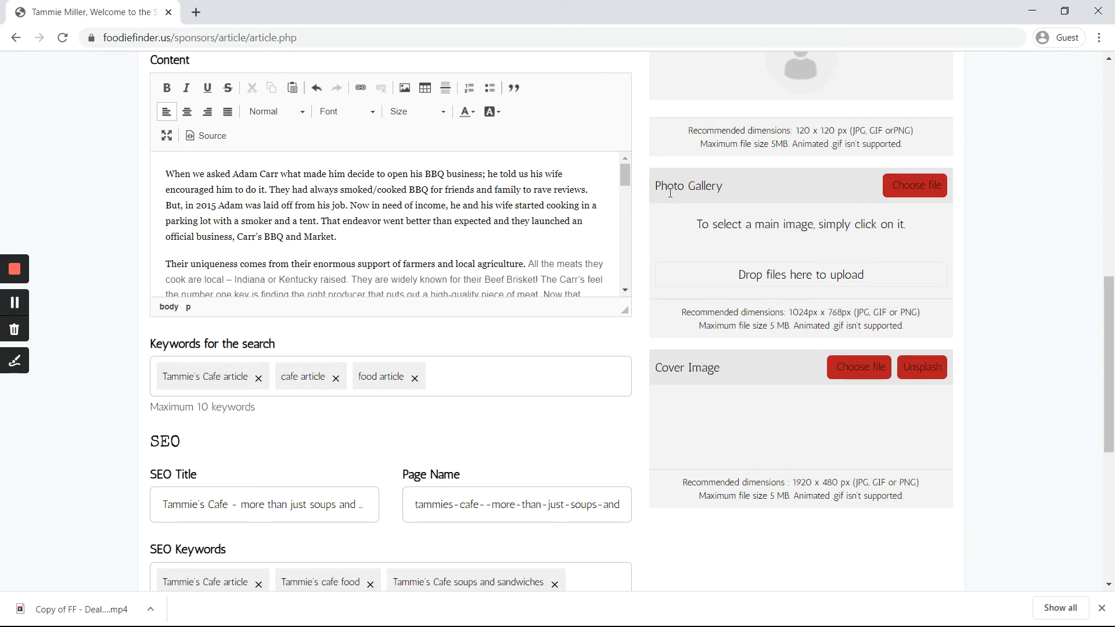
Upload the four food photos from the "article" folder, leaving out the Carr's BBQ logo, to the article's photo gallery.
left_click(17, 304)
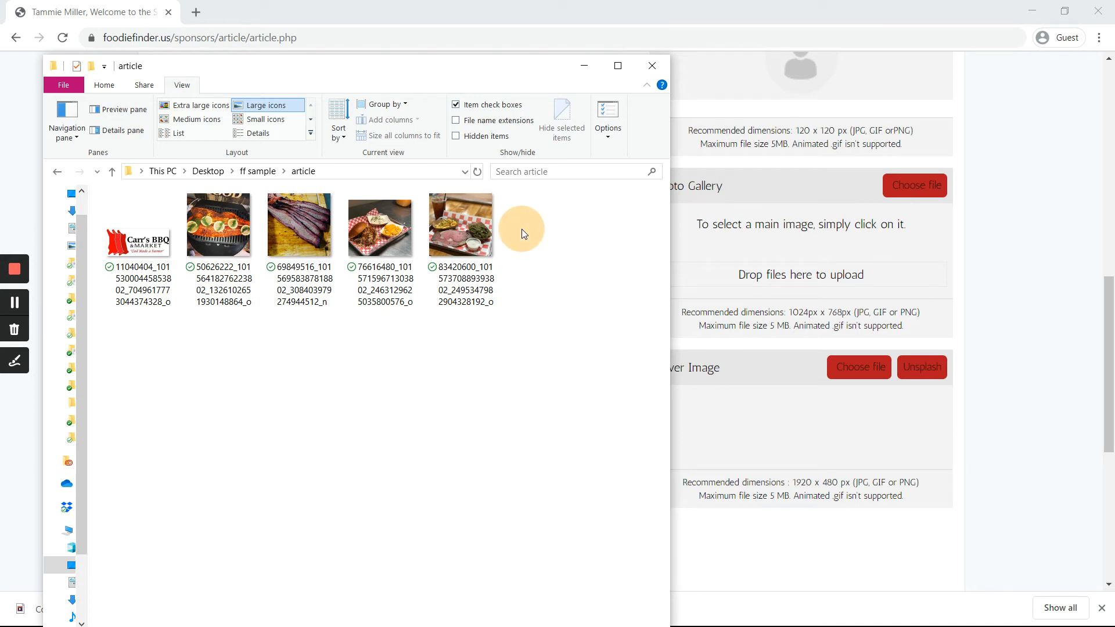
left_click(447, 224)
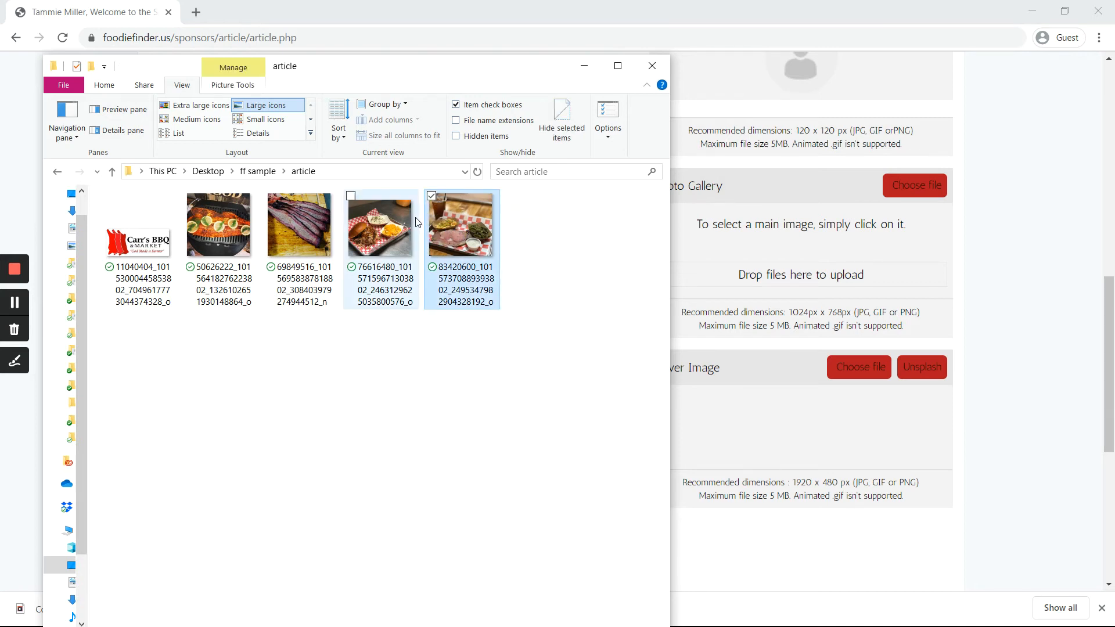
left_click(379, 228, "ctrl")
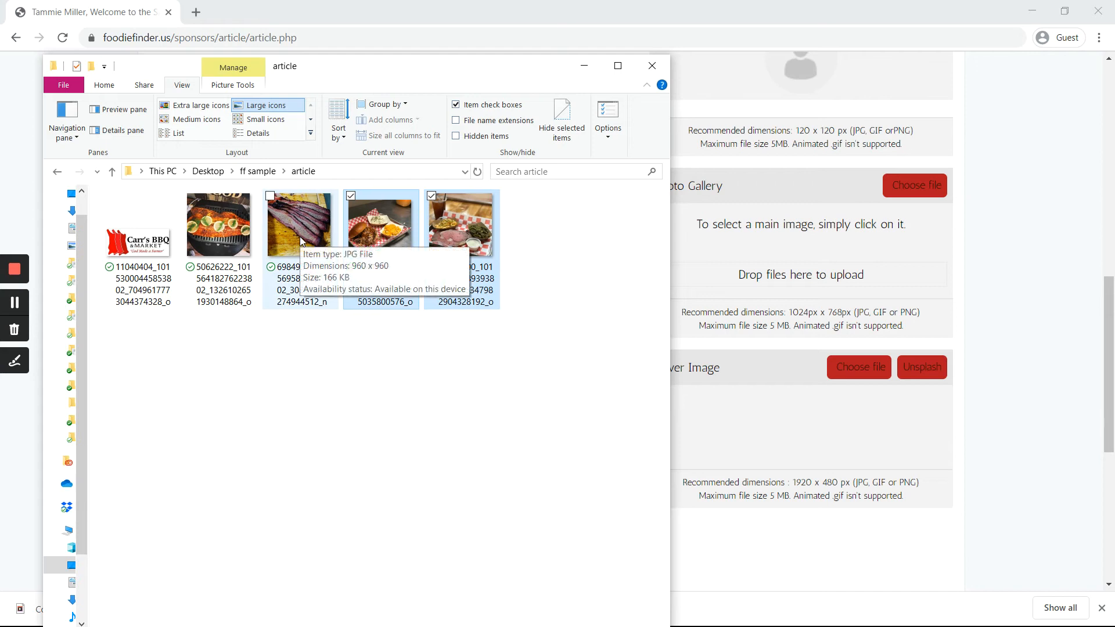
left_click(285, 235, "ctrl")
left_click(256, 235, "ctrl")
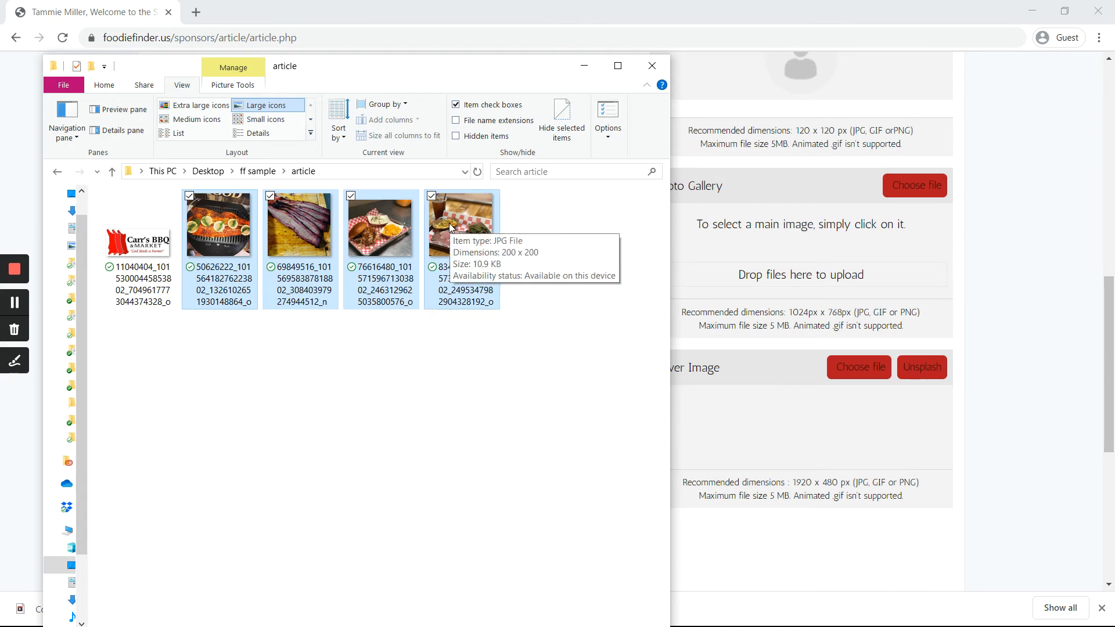
left_click_drag(452, 227, 856, 286)
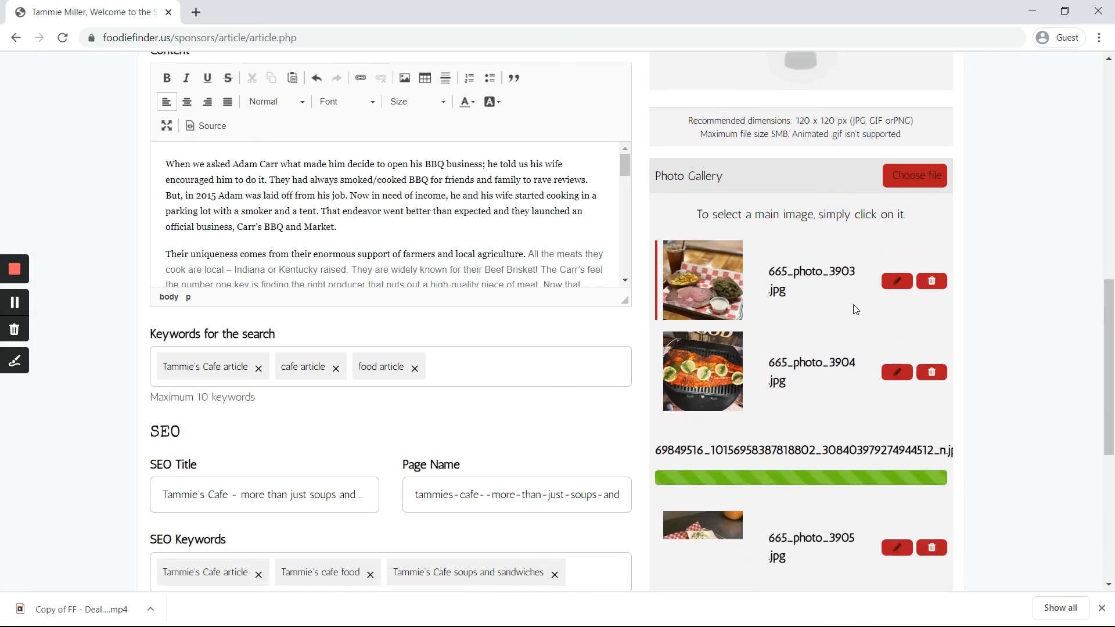
Check the uploaded gallery photos and the cover image section, and save the article.
scroll(856, 309, "down", 1)
scroll(818, 303, "down", 1)
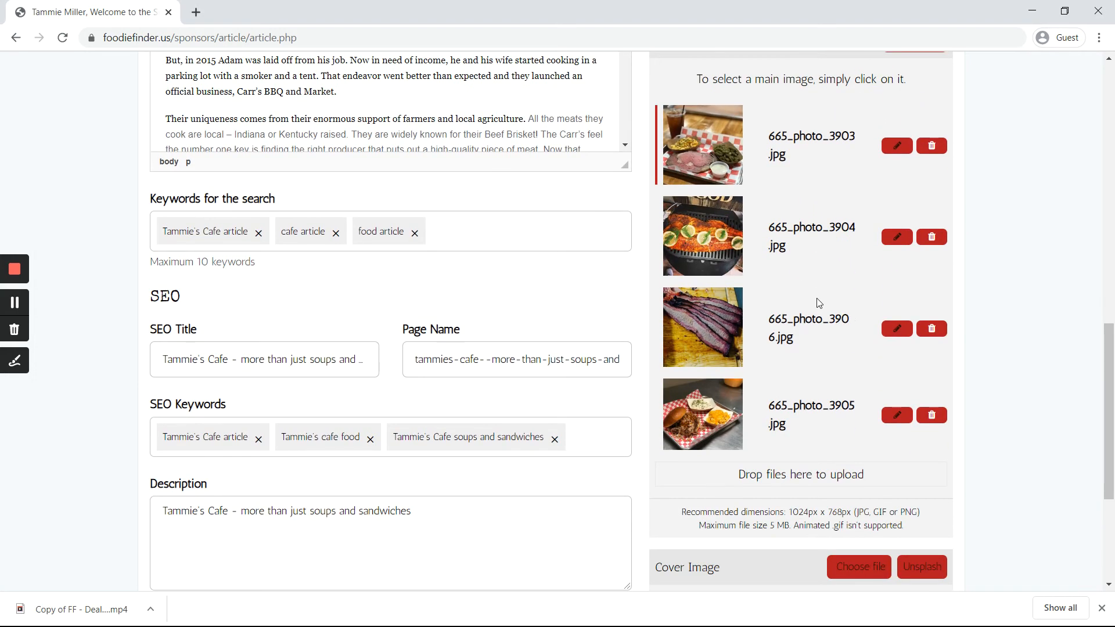
scroll(818, 302, "down", 1)
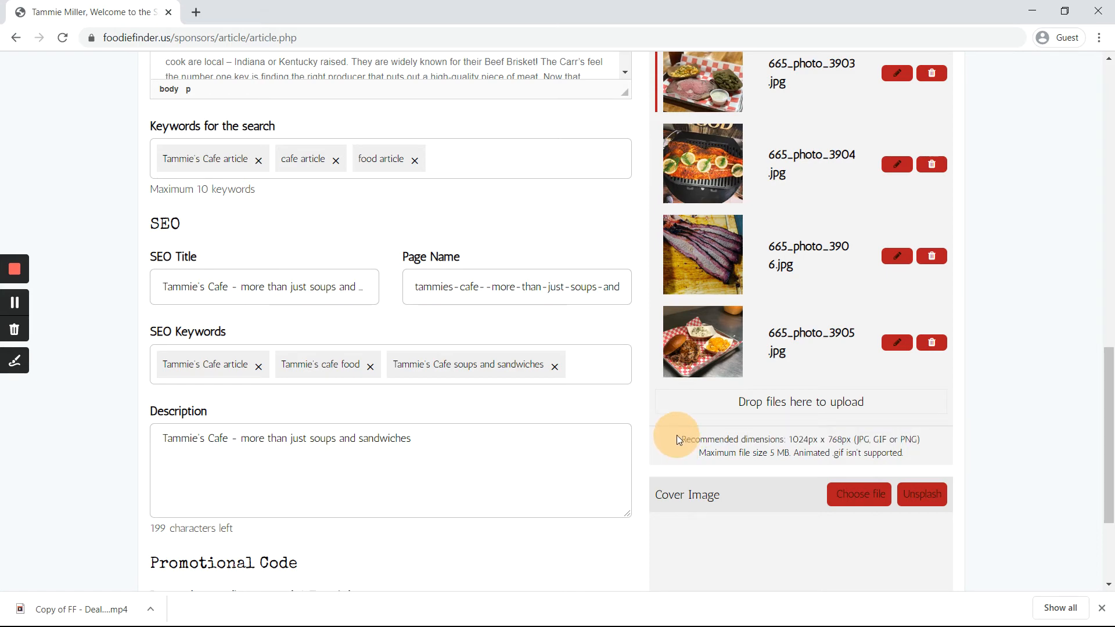
scroll(688, 370, "down", 2)
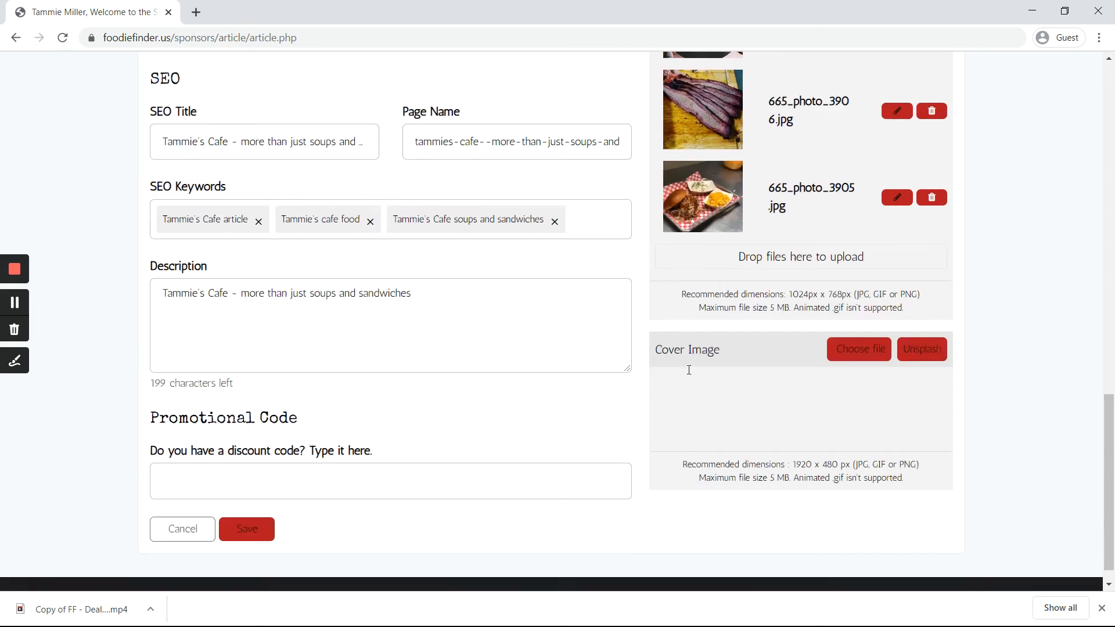
scroll(651, 405, "up", 1)
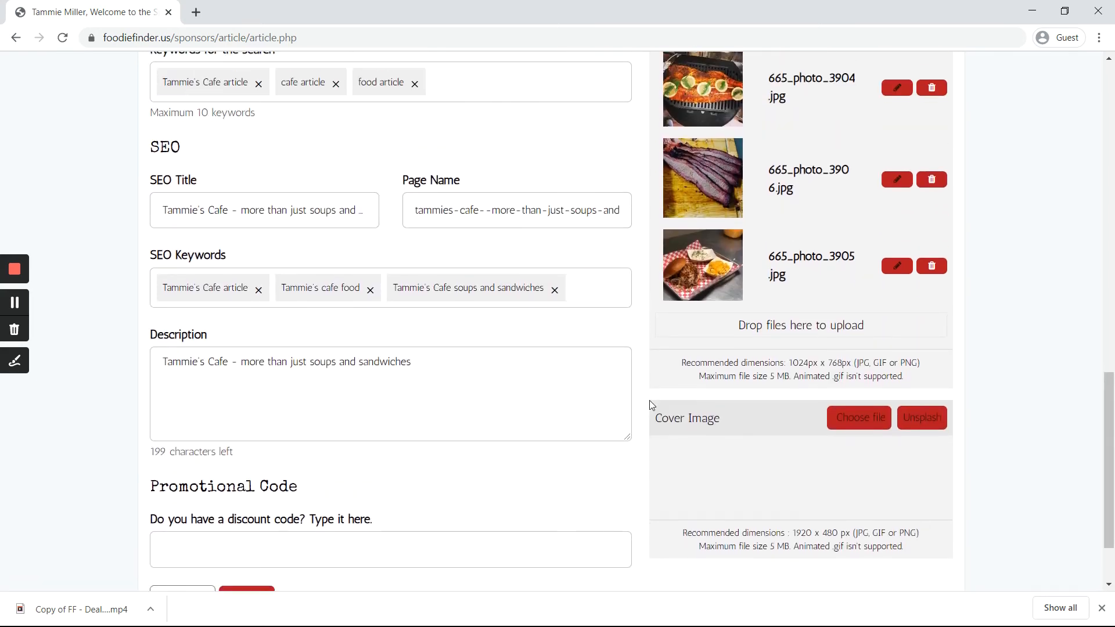
scroll(649, 399, "down", 2)
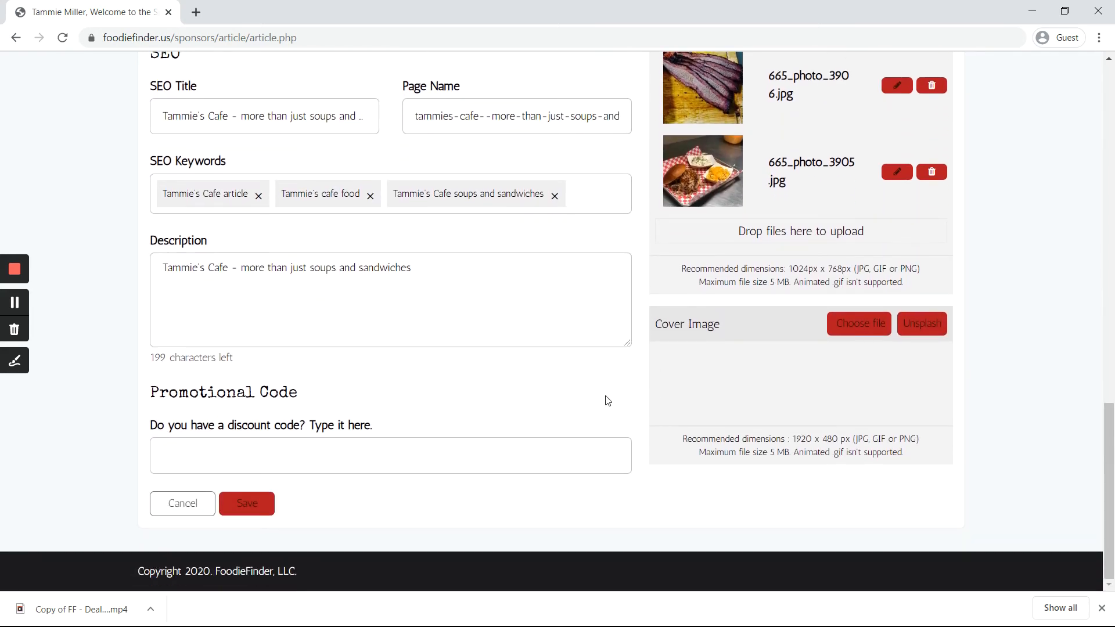
left_click(247, 503)
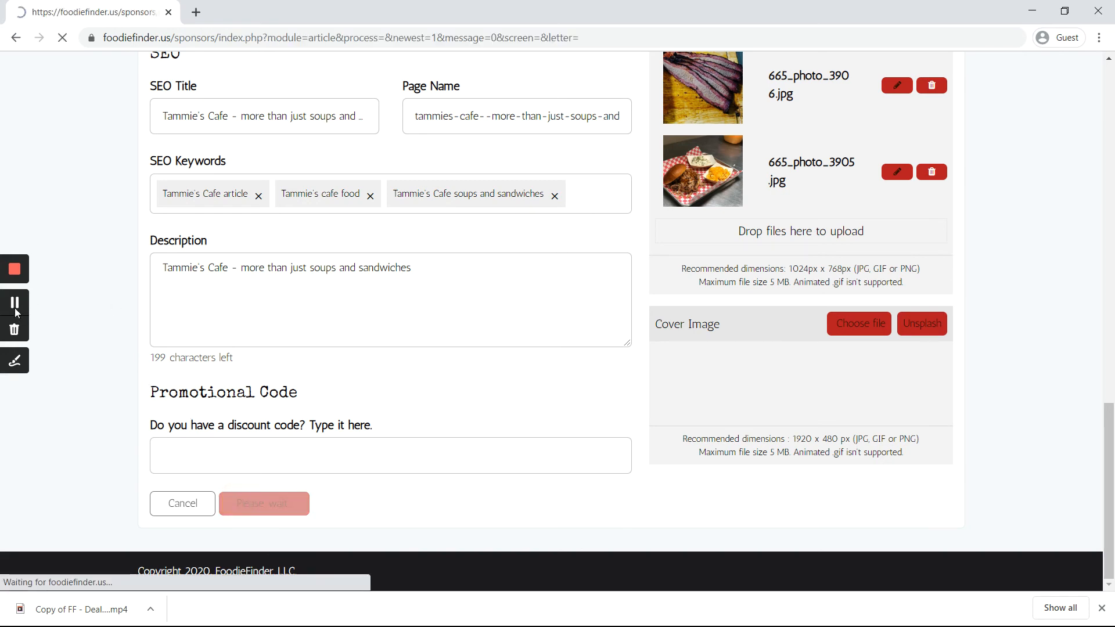
Find the new "Tammie's Cafe - more than just soups and sandwiches" article in the dashboard's content list and open its article page.
scroll(51, 345, "down", 3)
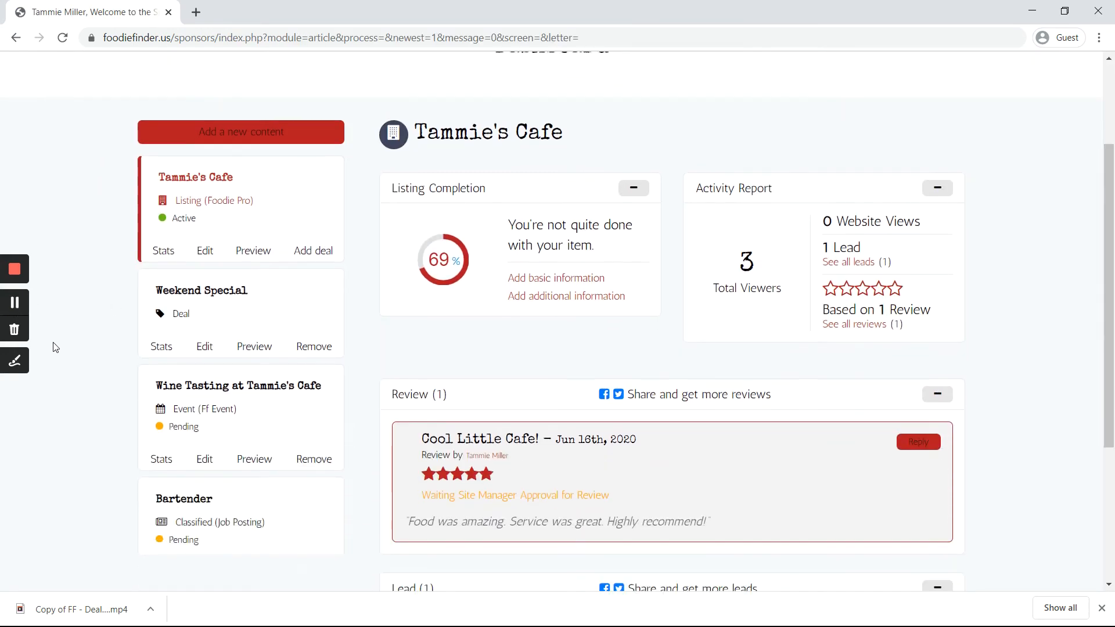
scroll(164, 270, "down", 3)
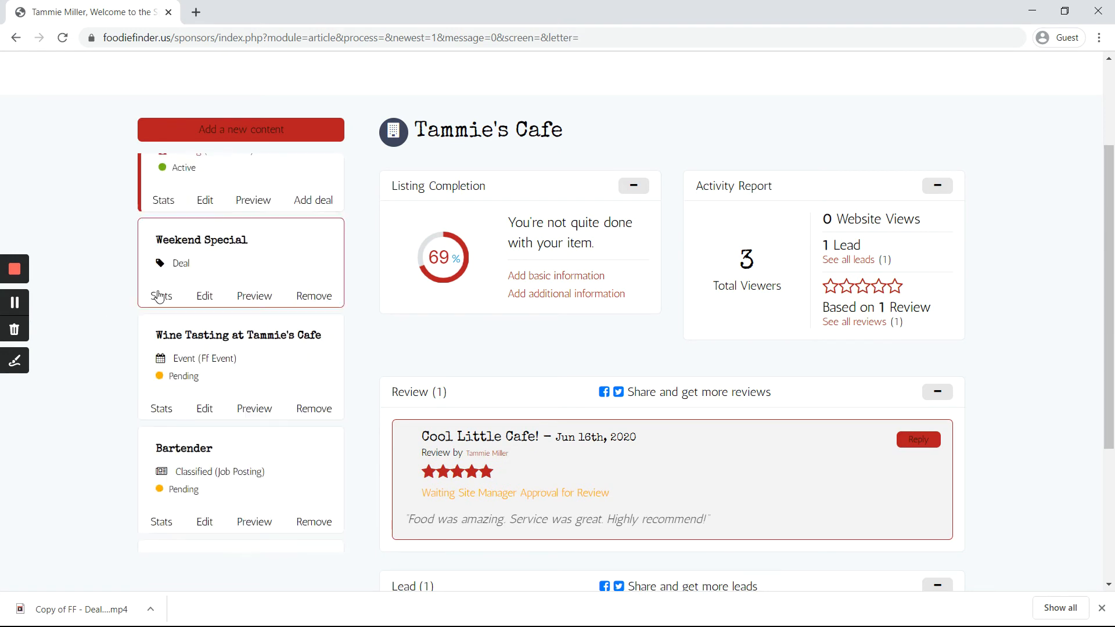
scroll(181, 249, "up", 3)
scroll(209, 279, "down", 1)
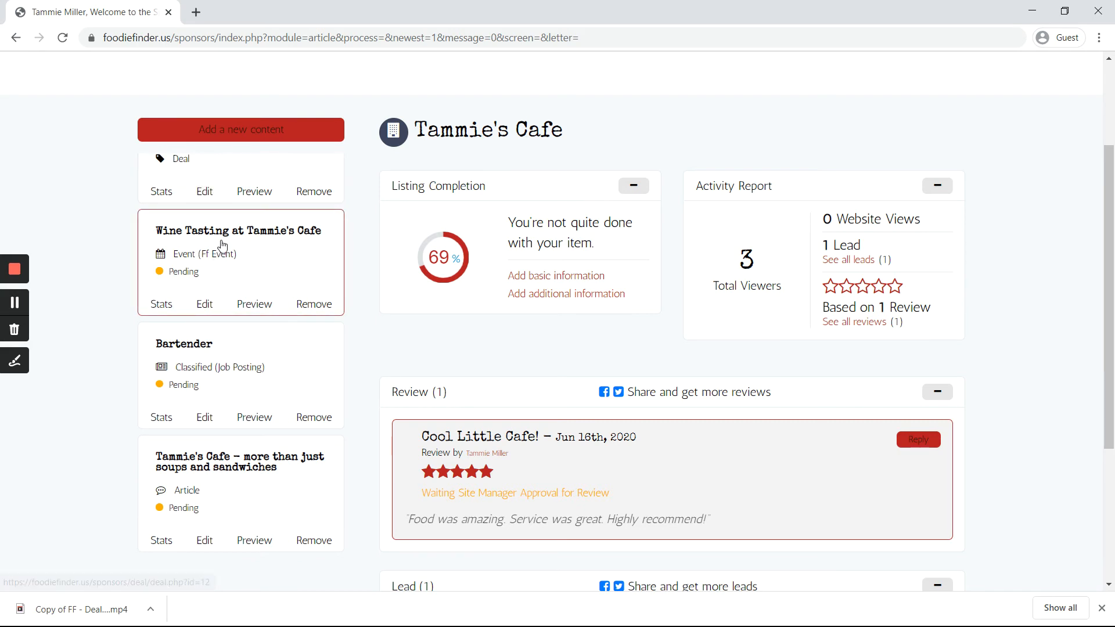
scroll(222, 253, "down", 2)
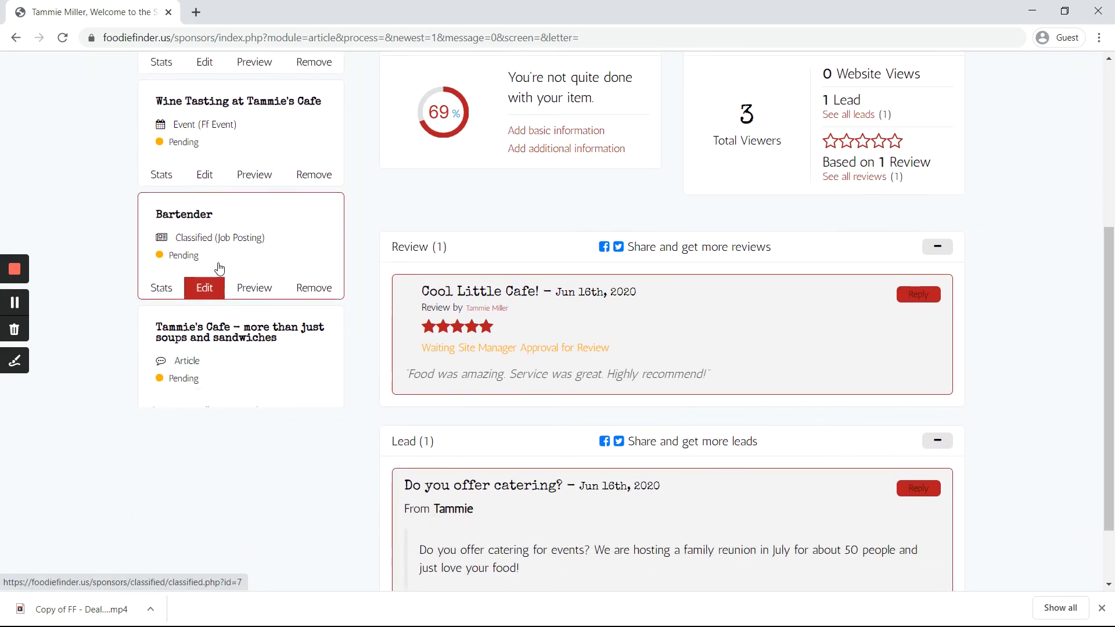
scroll(219, 290, "down", 1)
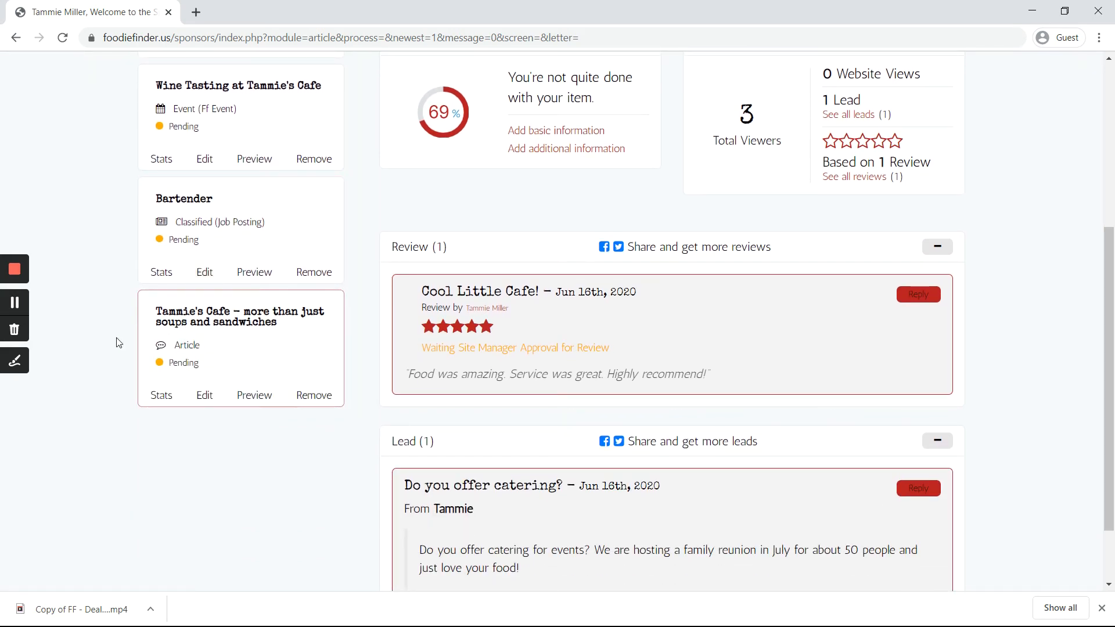
mouse_move(116, 341)
left_mouse_down()
mouse_move(152, 343)
mouse_move(134, 334)
left_mouse_up()
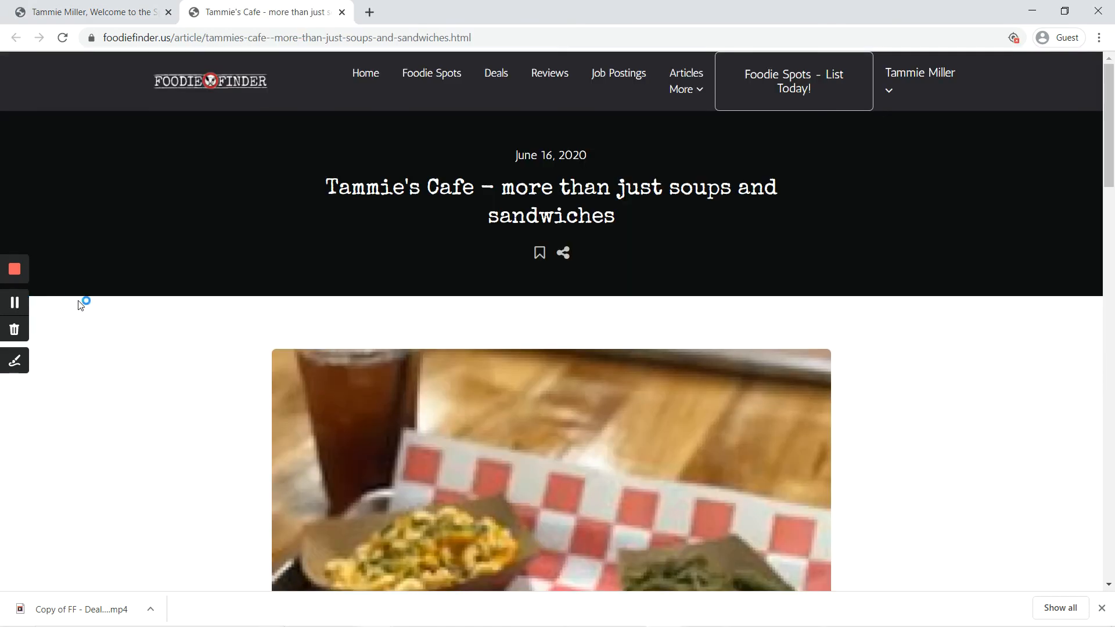
Review the article page from its title, bookmark and share options and main image through the body text to the gallery photos.
scroll(177, 360, "down", 1)
scroll(180, 358, "up", 1)
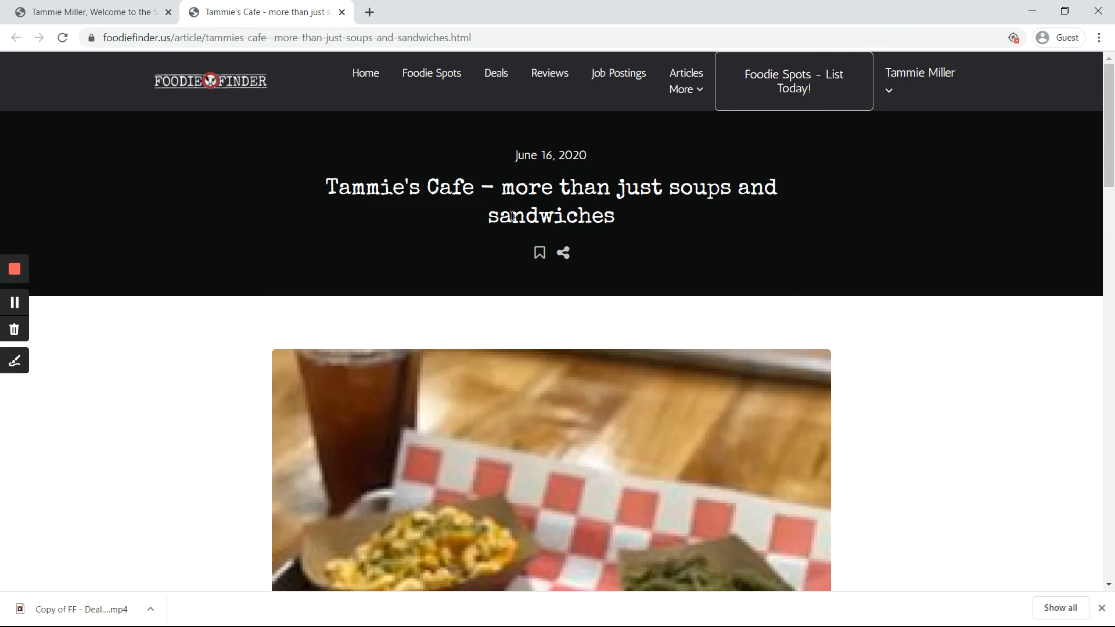
scroll(486, 244, "down", 2)
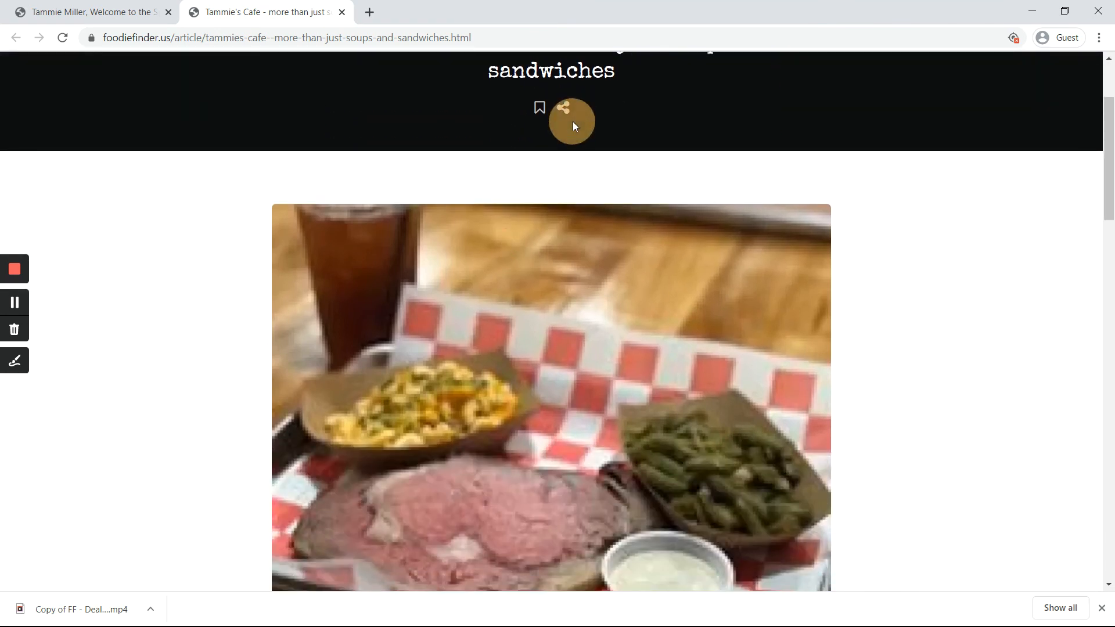
left_click(540, 121)
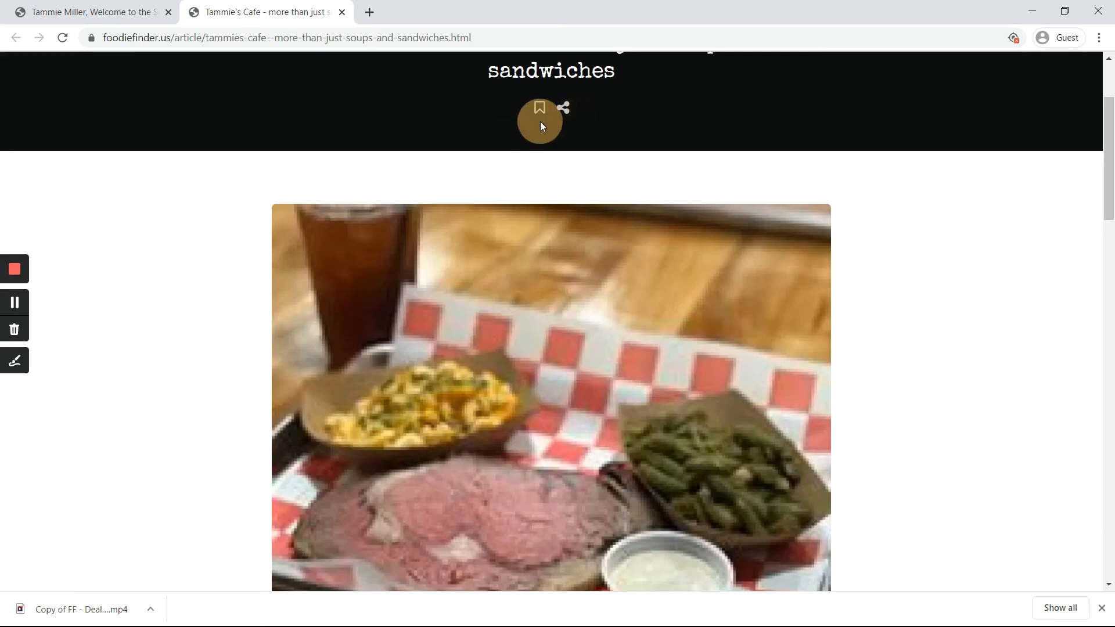
scroll(216, 244, "down", 3)
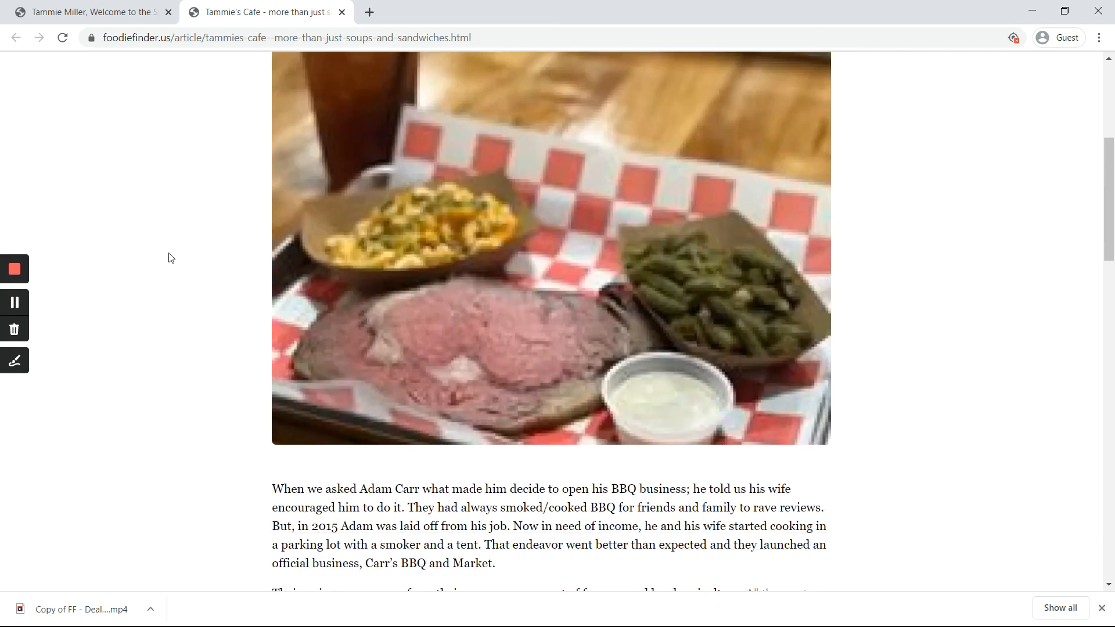
left_click(191, 212)
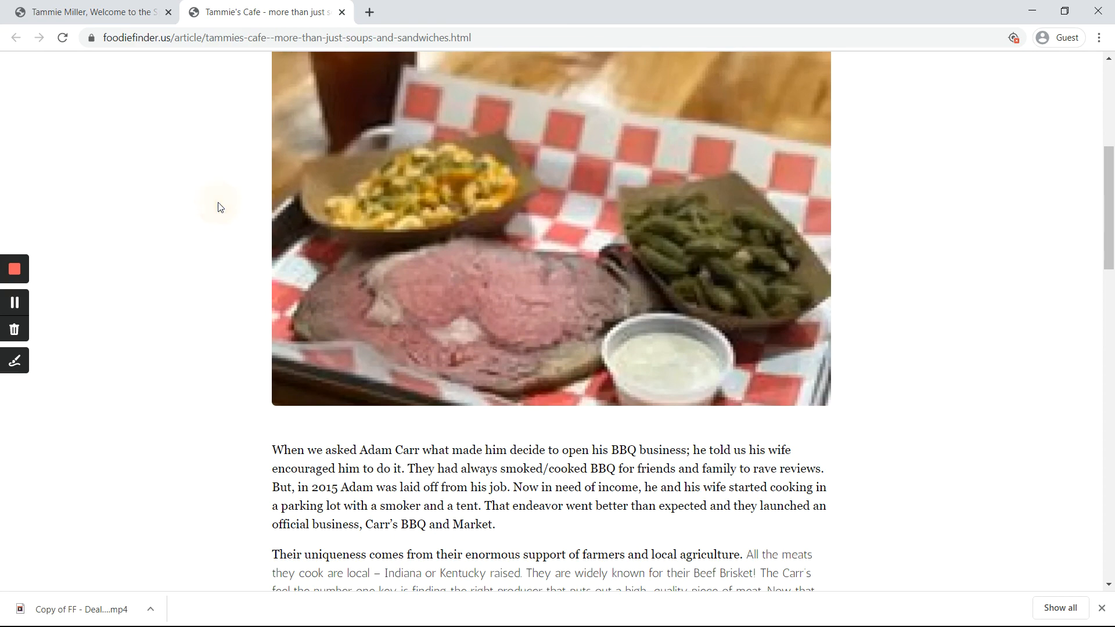
scroll(202, 253, "down", 2)
scroll(203, 254, "down", 15)
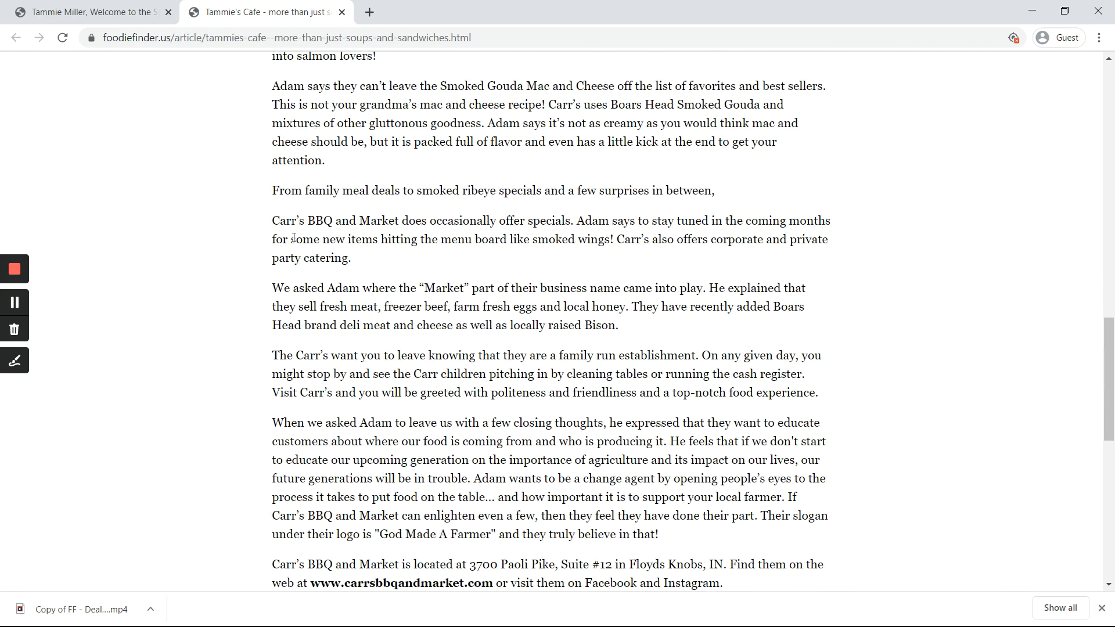
scroll(294, 236, "down", 2)
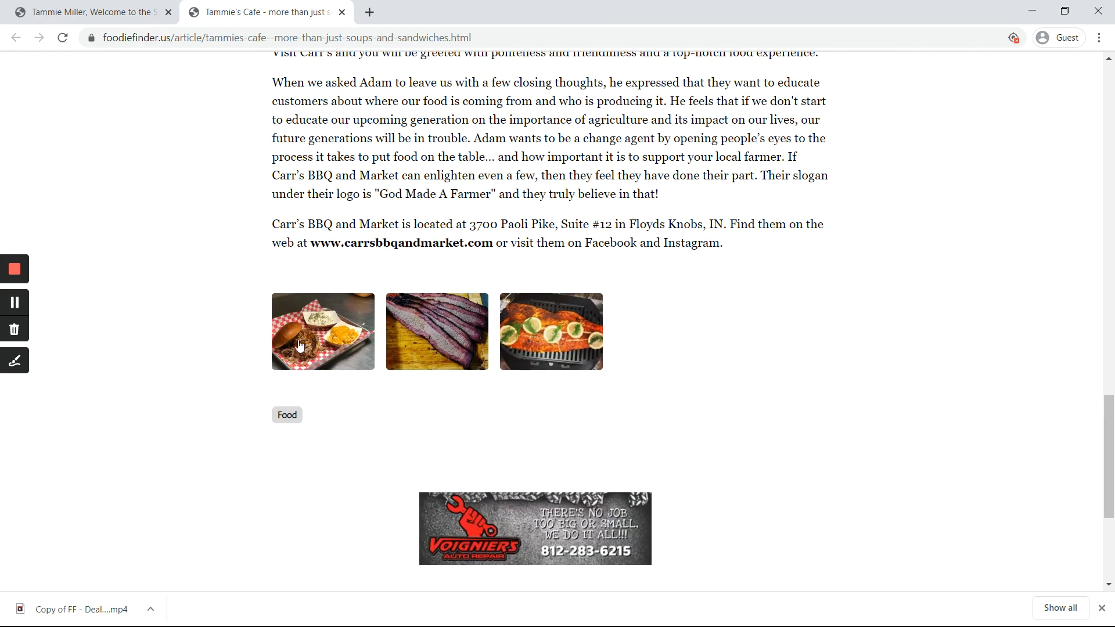
scroll(297, 346, "up", 3)
scroll(287, 343, "up", 15)
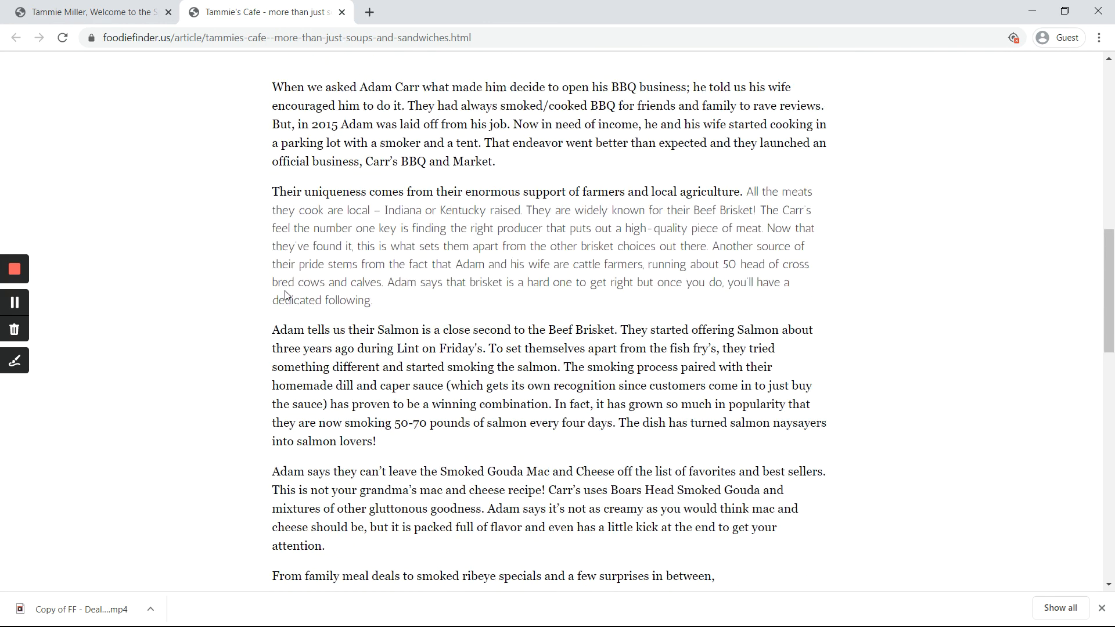
scroll(287, 279, "up", 5)
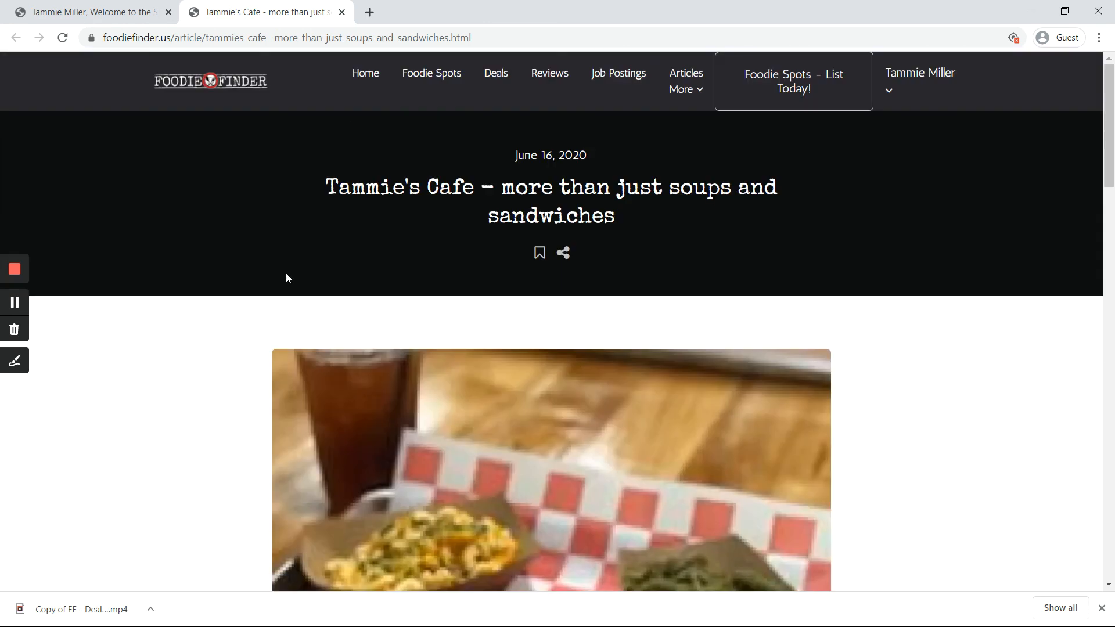
Return to the dashboard and open the stats of the "Tammie's Cafe - more than just soups and sandwiches" article to examine its completion and activity report.
left_click(17, 301)
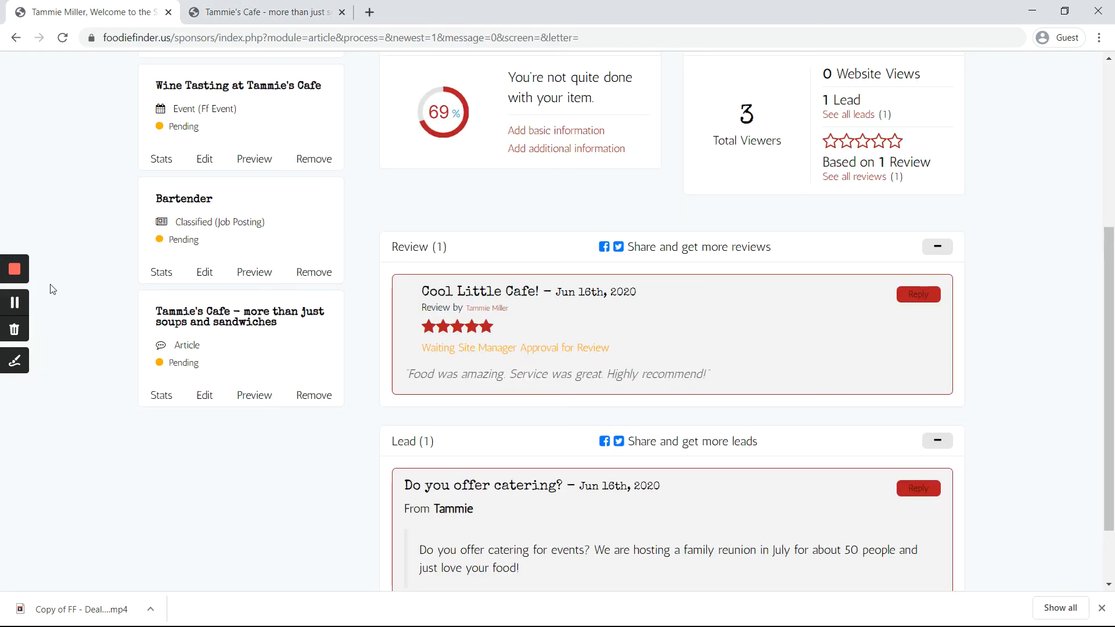
left_click(243, 325)
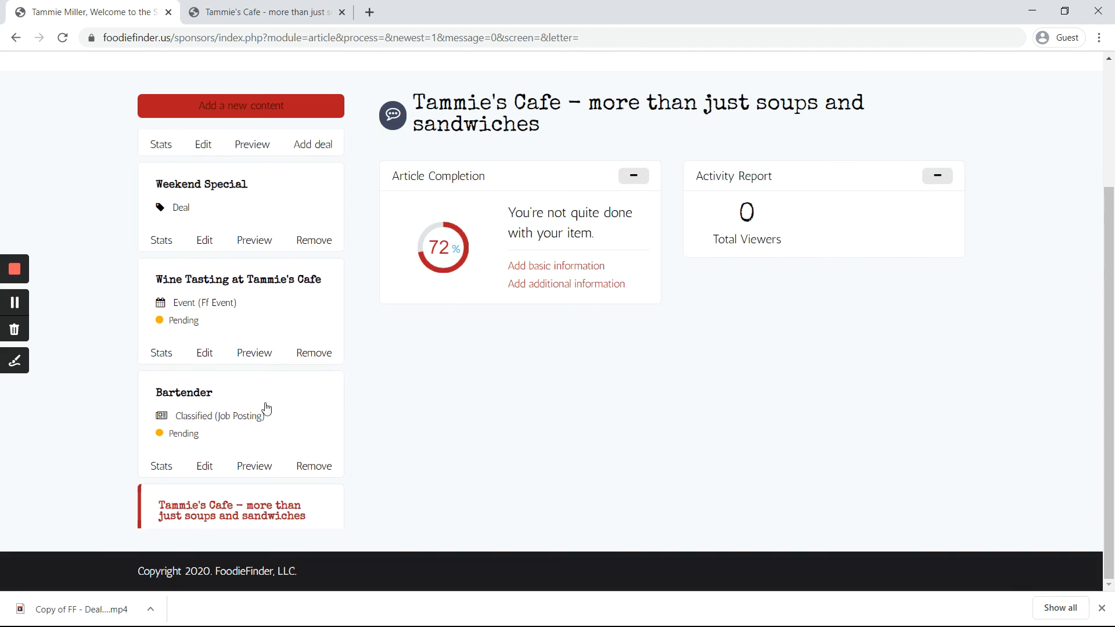
scroll(267, 408, "down", 1)
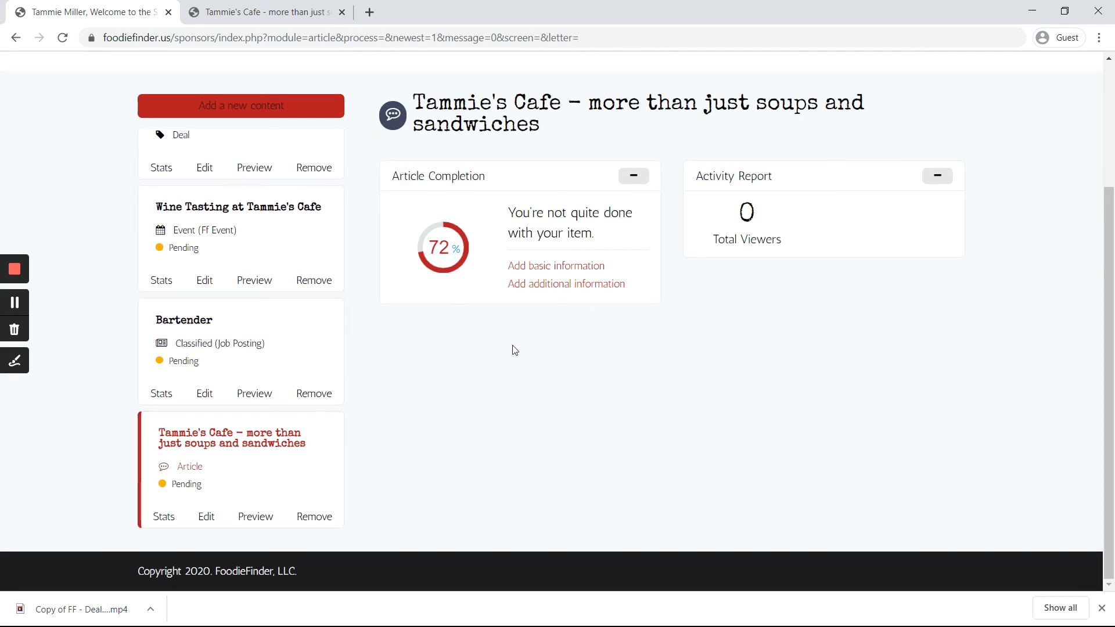
left_click(660, 370)
left_click(767, 332)
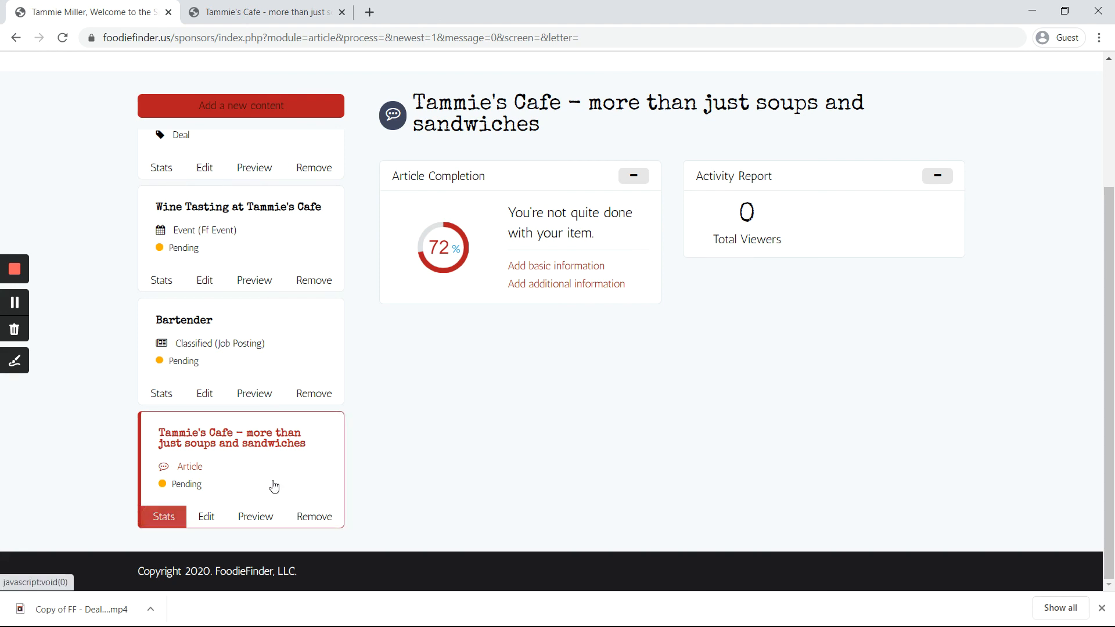
left_click(164, 524)
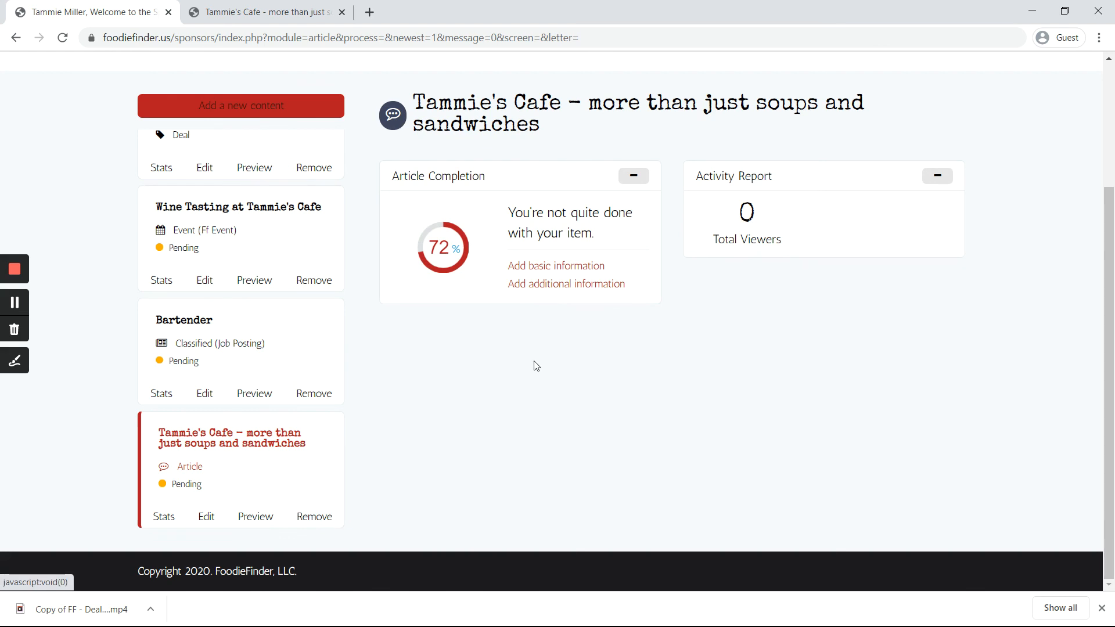